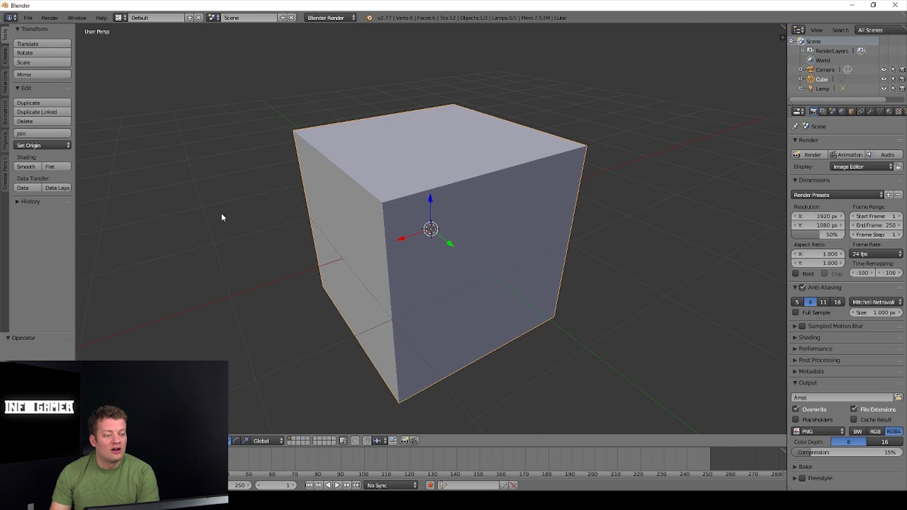
- Zoom the view of Blender's default scene showing the cube, camera and lamp
scroll(221, 213, "down", 9)
scroll(222, 229, "up", 2)
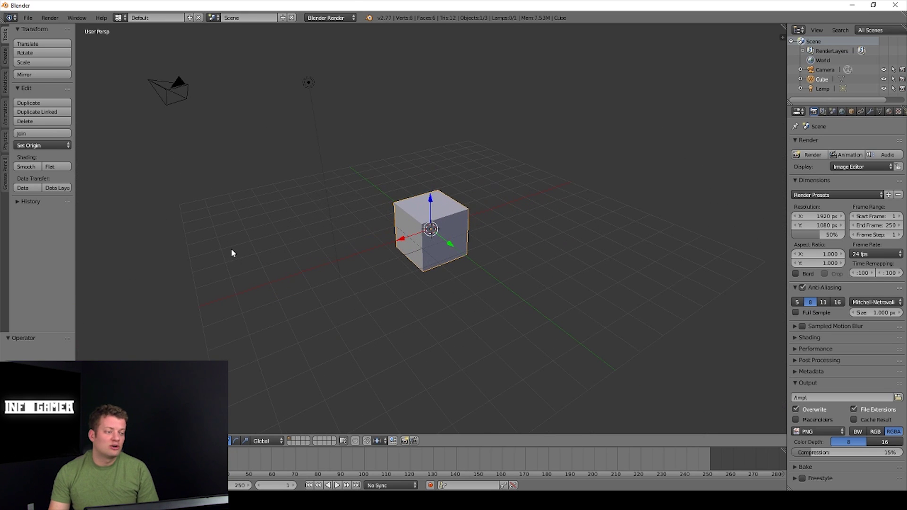
- Delete the camera from the scene
middle_click_drag(231, 248, 210, 212)
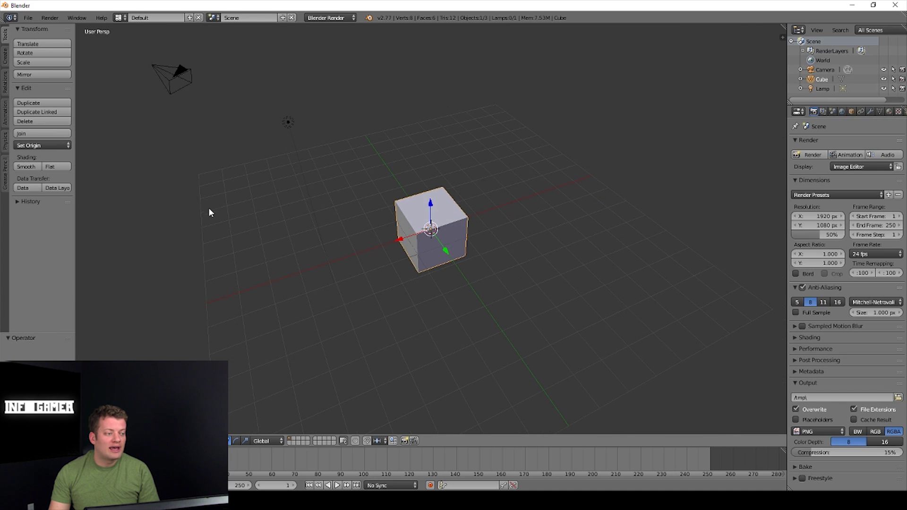
right_click(183, 85)
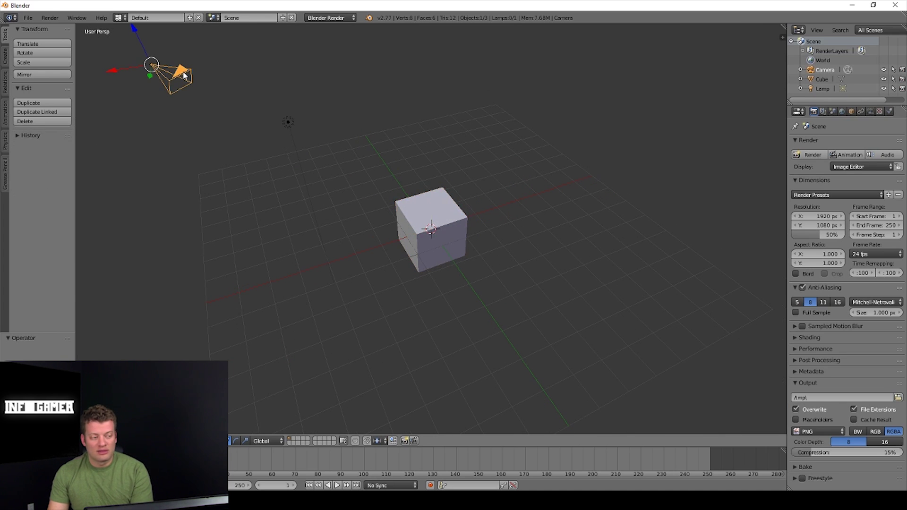
key("x")
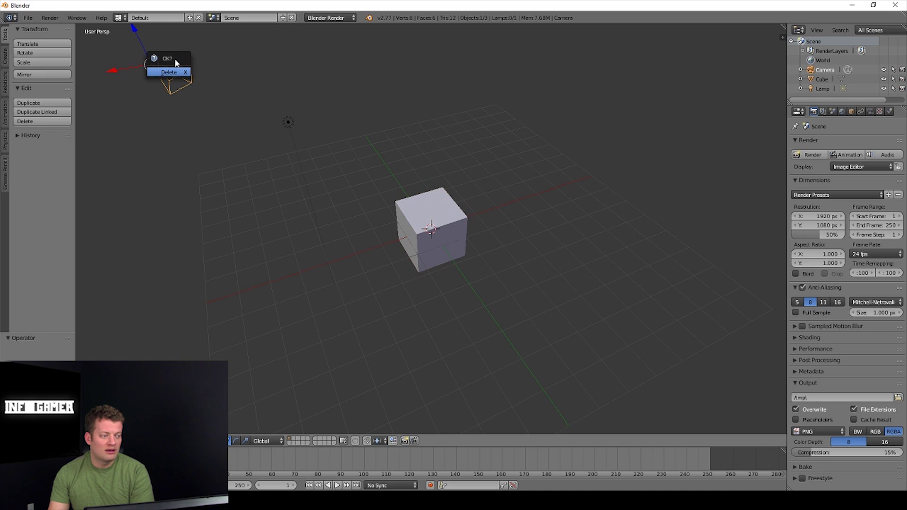
left_click(166, 71)
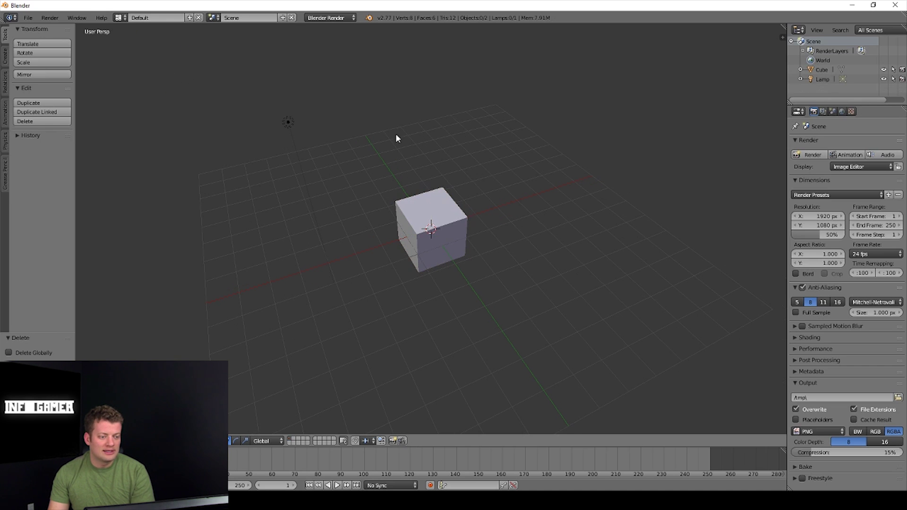
- Delete the lamp, leaving the cube as the only object
middle_click_drag(395, 138, 259, 124)
right_click(234, 83)
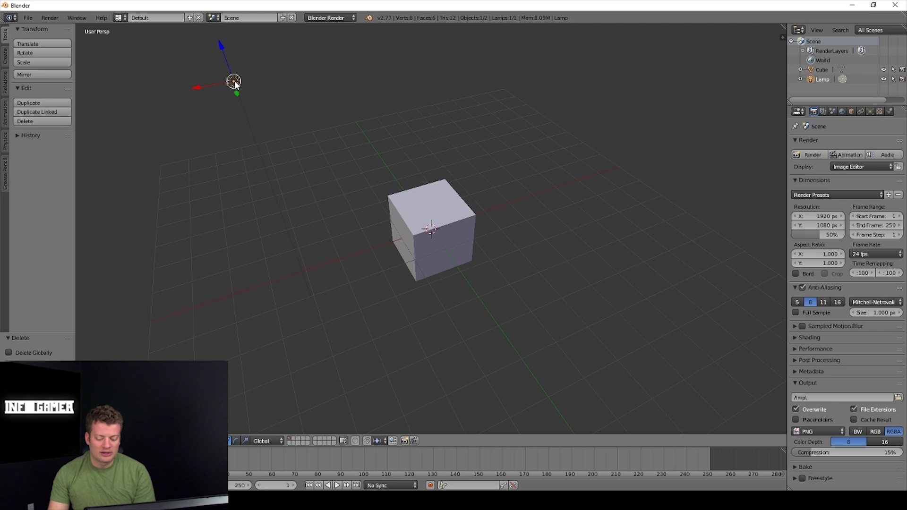
key("x")
left_click(235, 81)
scroll(314, 208, "up", 2)
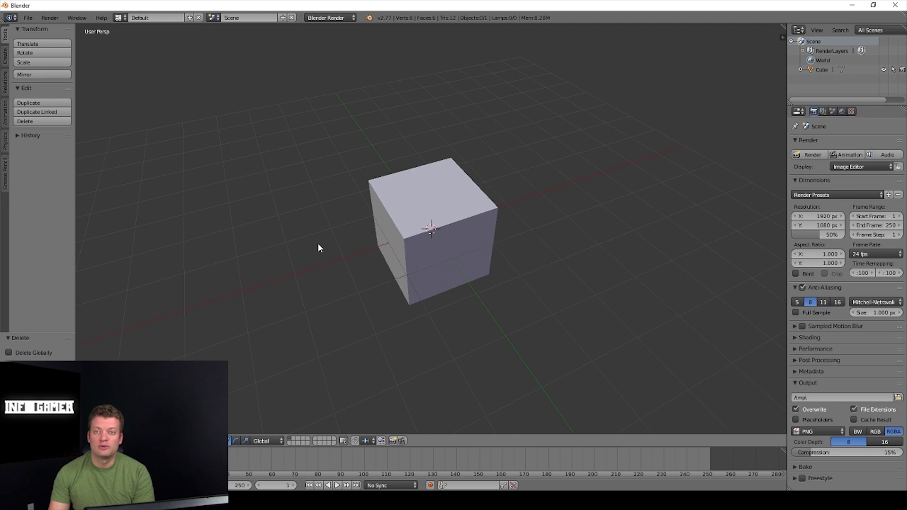
middle_click_drag(318, 245, 298, 221)
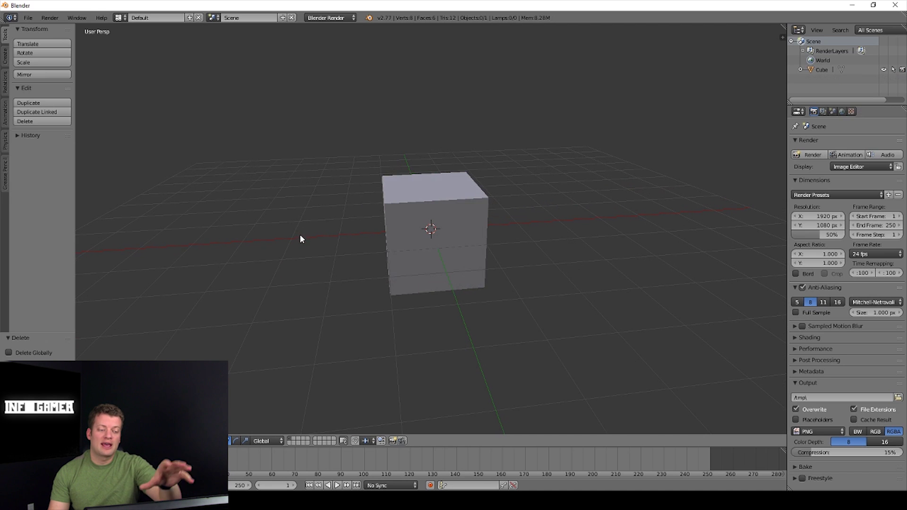
scroll(305, 262, "down", 2)
middle_click_drag(312, 279, 376, 260)
scroll(305, 254, "up", 3)
scroll(328, 265, "up", 4)
scroll(294, 263, "down", 5)
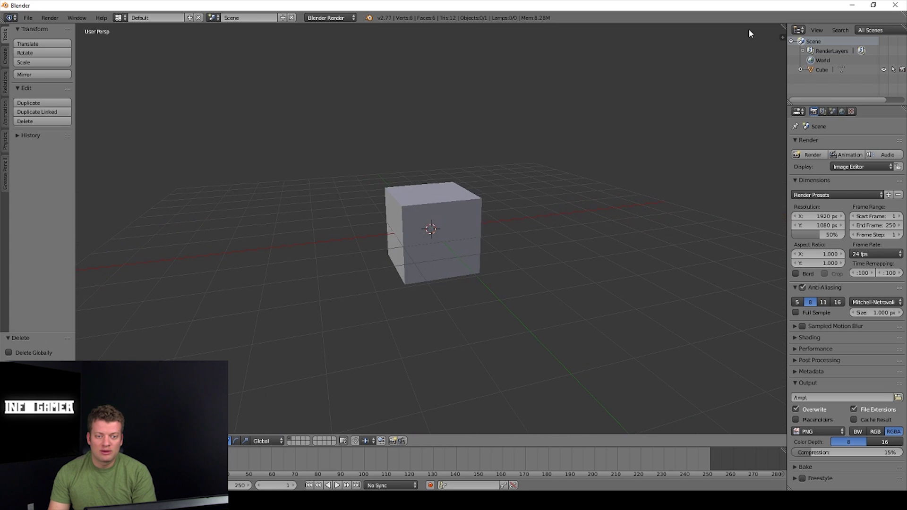
left_click(783, 44)
- Show the properties sidebar for the selected cube, with dimensions 2 on X, Y and Z
left_click(783, 38)
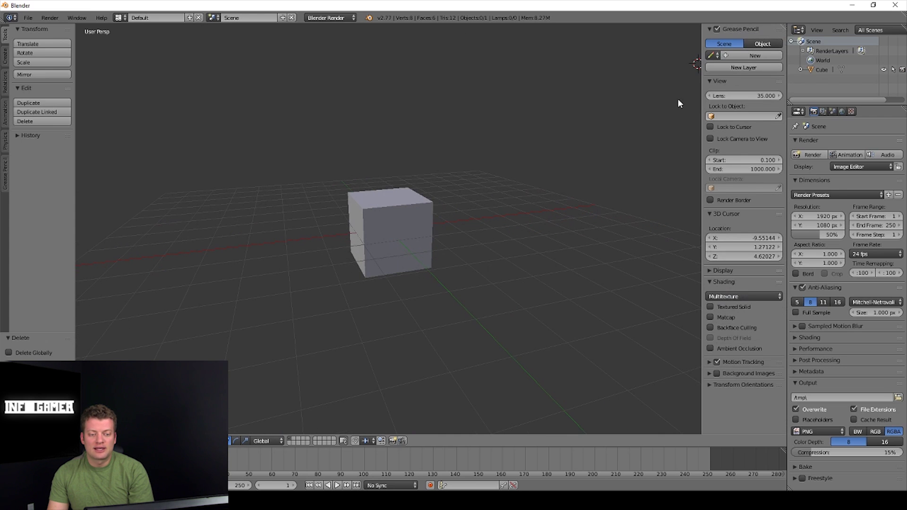
right_click(392, 232)
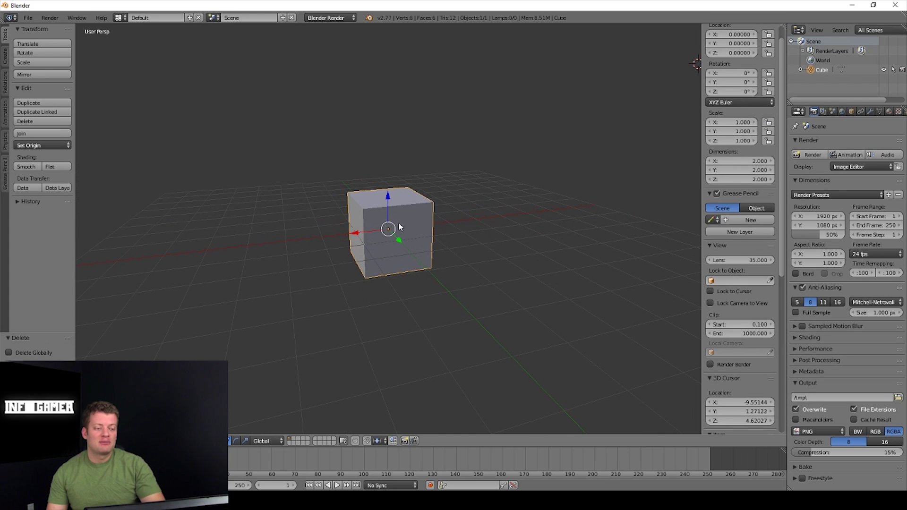
scroll(409, 210, "up", 2)
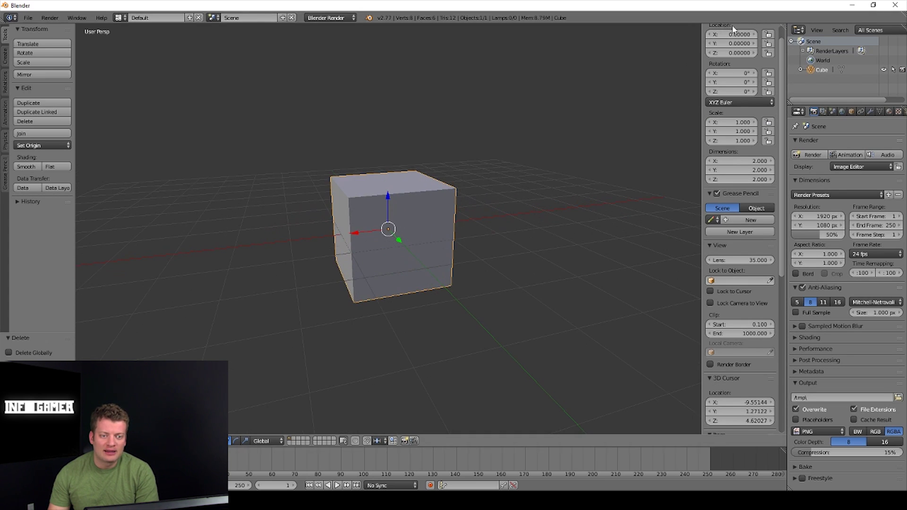
scroll(709, 110, "up", 1)
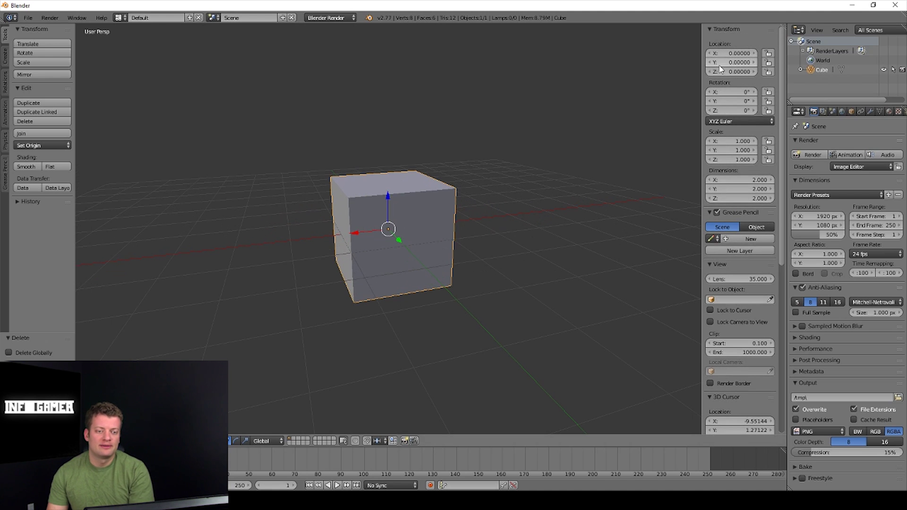
scroll(721, 113, "down", 1)
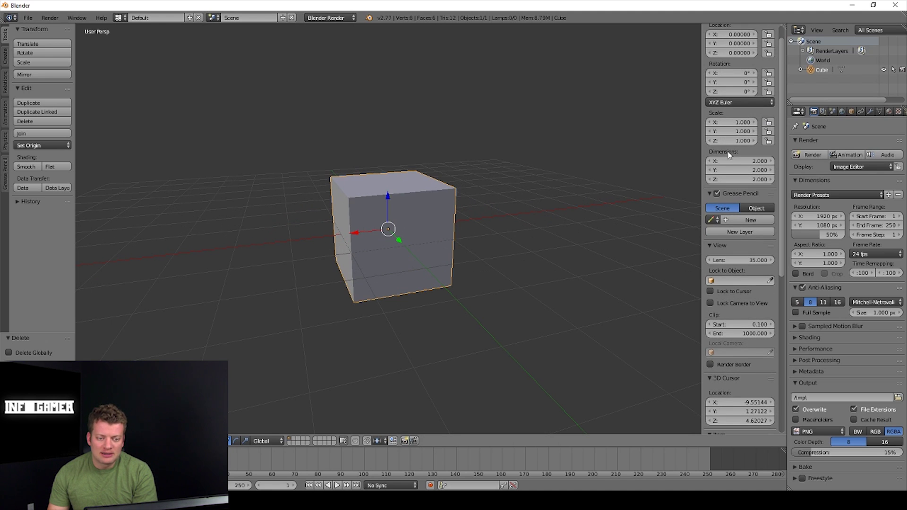
left_click(758, 161)
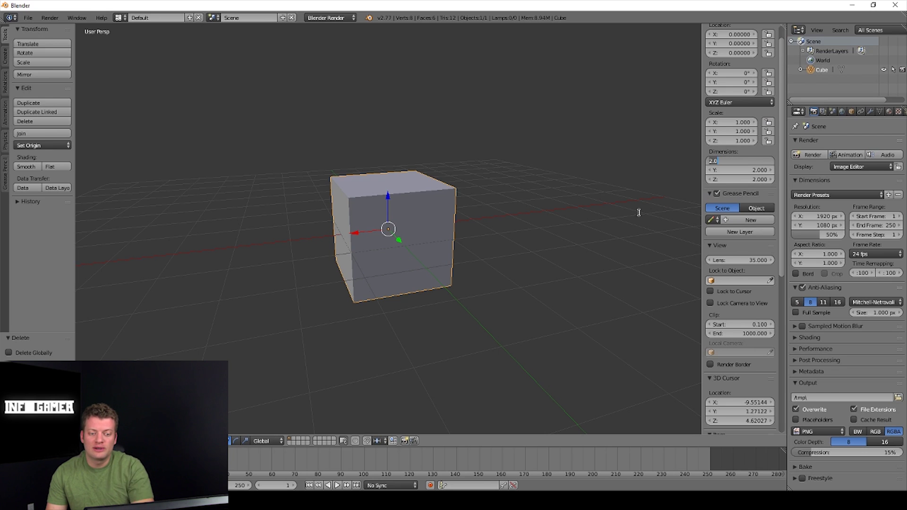
key("Return")
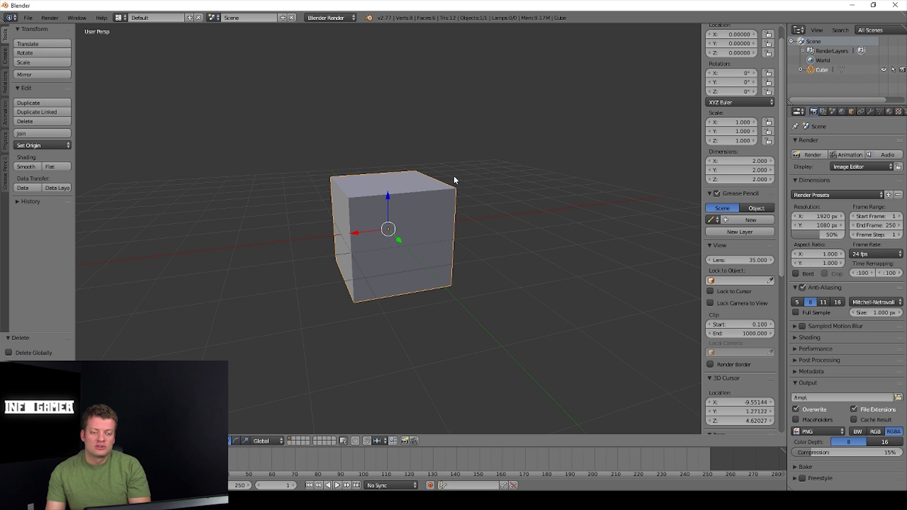
- Set the cube's Z and X dimensions to 1
left_click(748, 180)
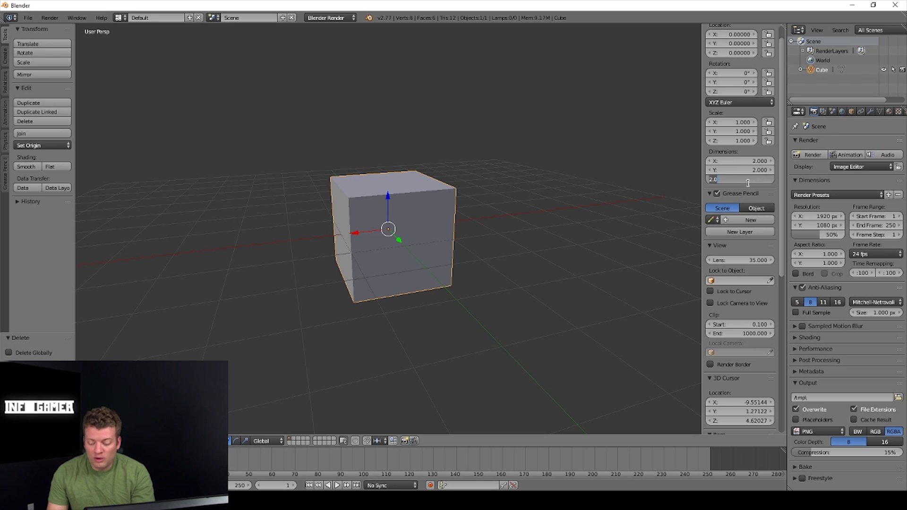
type("1")
key("Return")
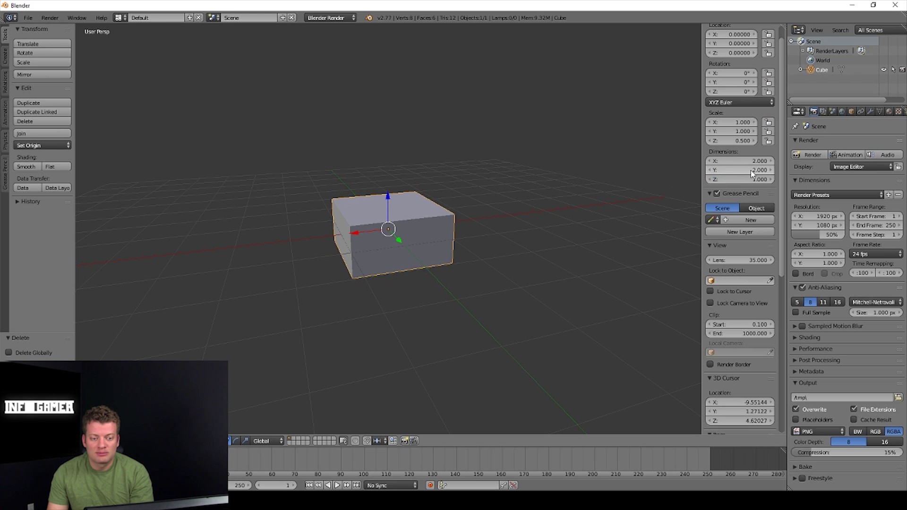
left_click(751, 171)
type("1")
left_click(749, 161)
type("1")
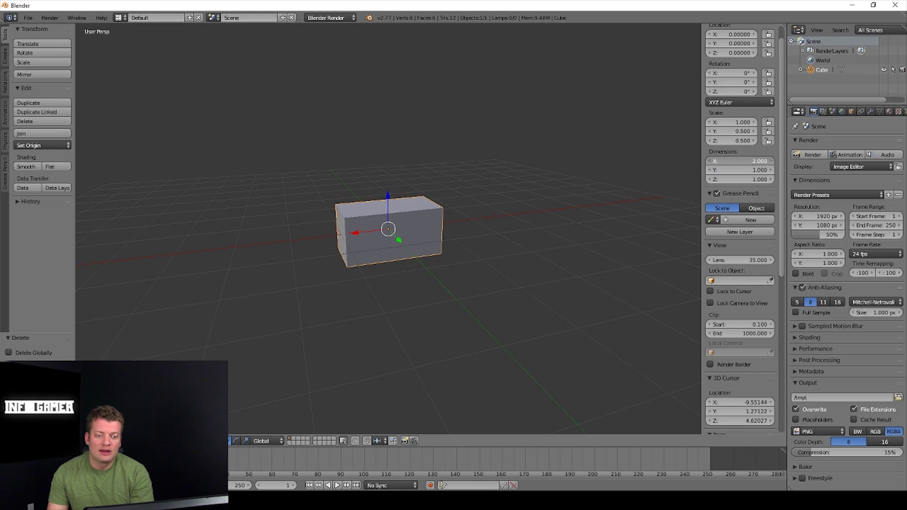
key("Return")
mouse_move(516, 215)
middle_mouse_down()
mouse_move(483, 251)
mouse_move(513, 285)
mouse_move(510, 217)
mouse_move(510, 249)
mouse_move(526, 224)
mouse_move(509, 224)
mouse_move(523, 217)
mouse_move(506, 221)
middle_mouse_up()
scroll(512, 219, "up", 3)
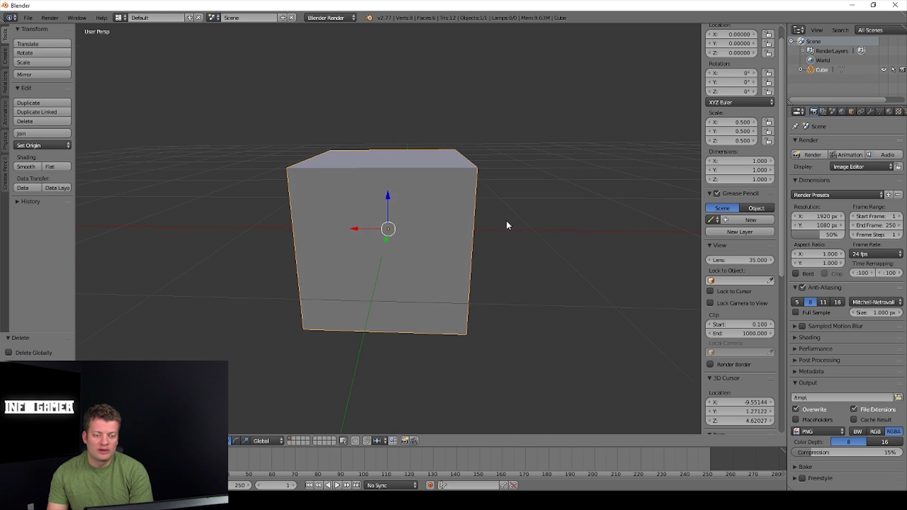
- Set the cube's Y dimension to 2
left_click(757, 169)
type("2")
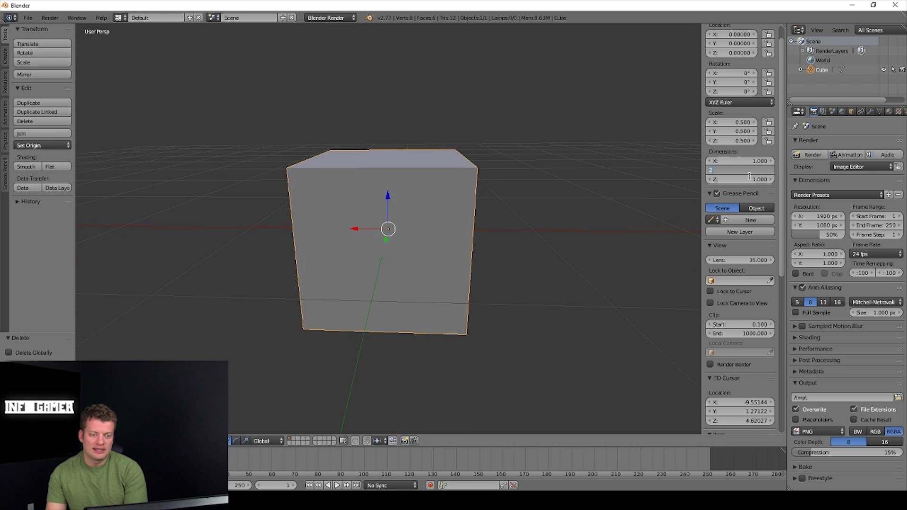
key("Return")
scroll(600, 218, "down", 4)
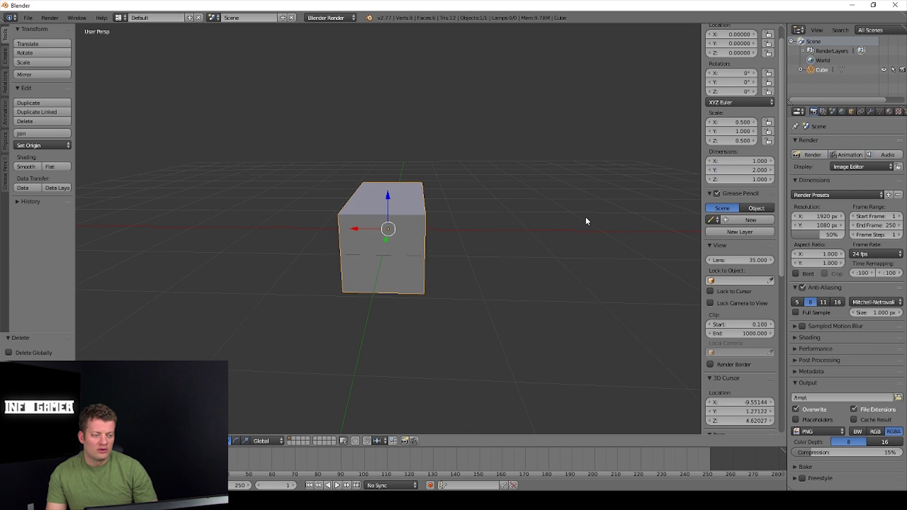
middle_click_drag(585, 216, 464, 243)
- Stretch the box along Y, then reset its Y dimension exactly to 2
key("s")
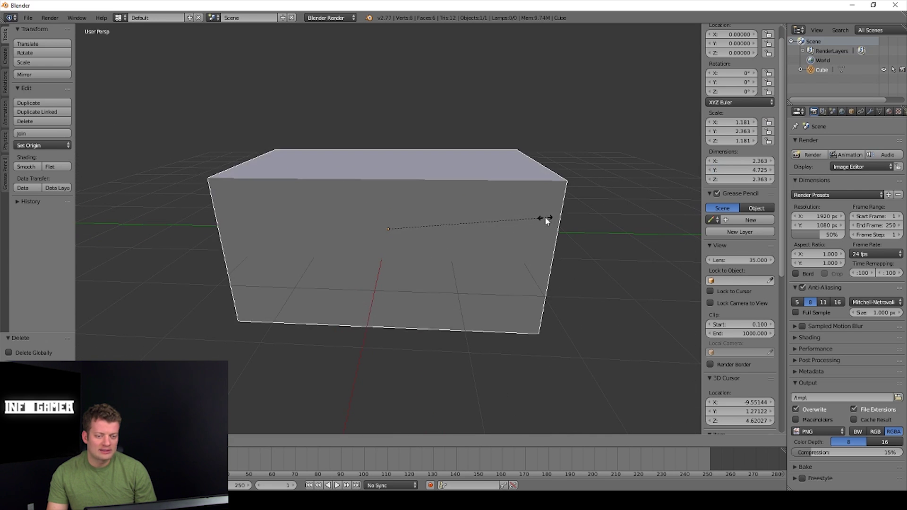
key("y")
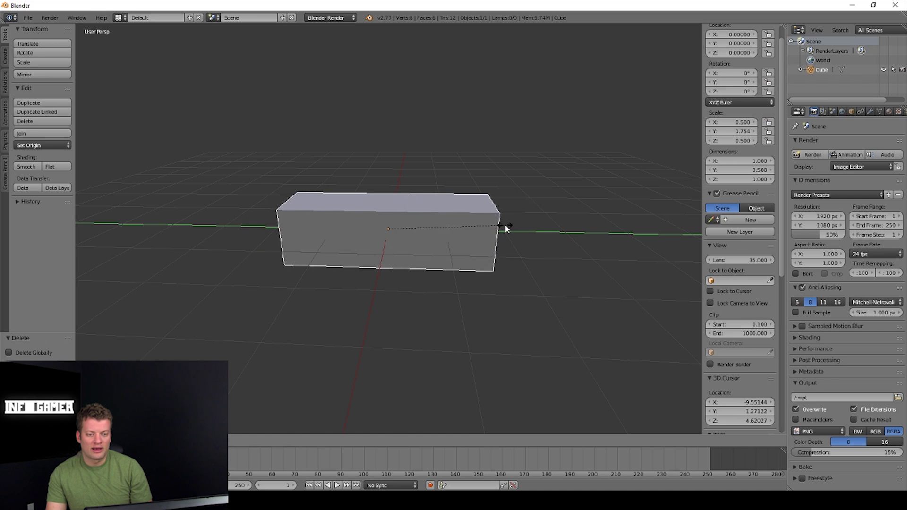
left_click(511, 222)
double_click(746, 170)
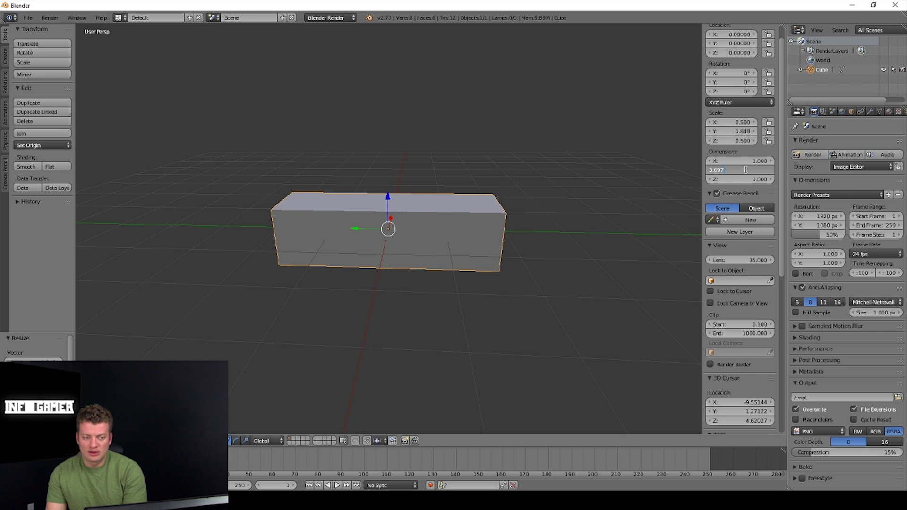
type("2")
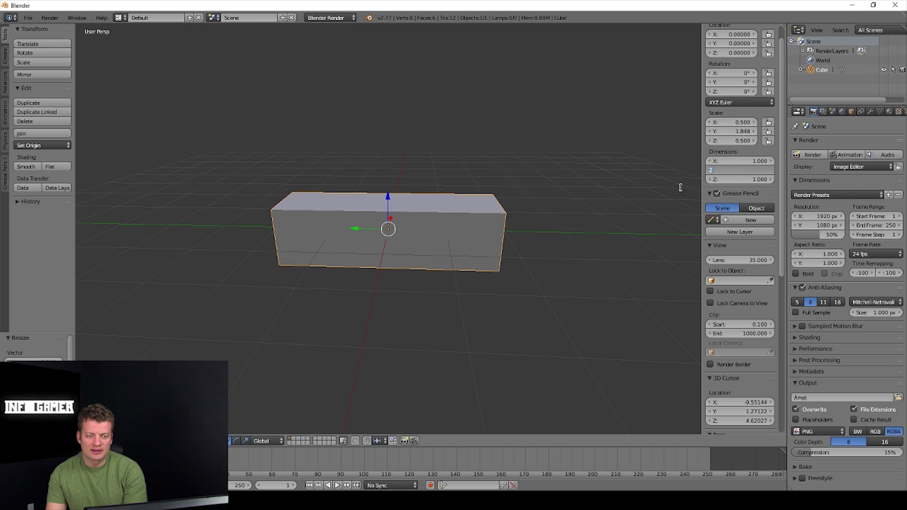
key("Return")
scroll(506, 256, "up", 6)
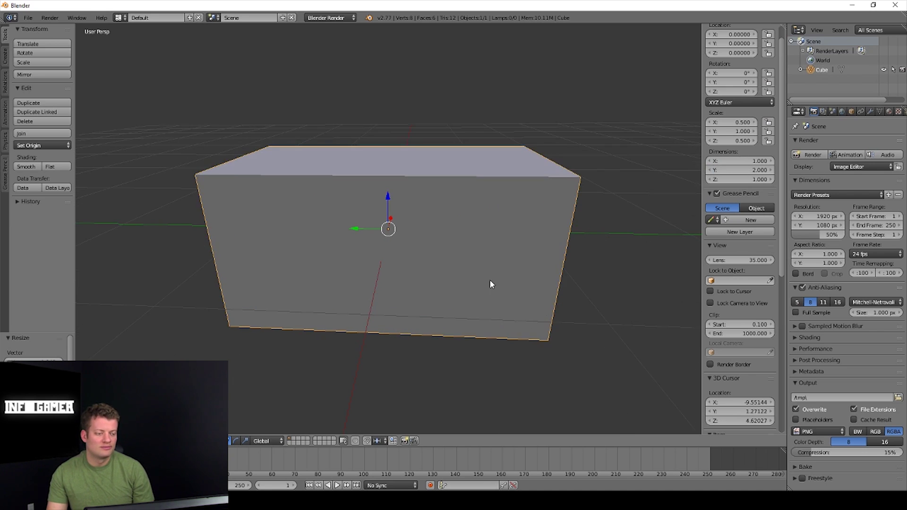
scroll(383, 258, "up", 2)
mouse_move(384, 258)
middle_mouse_down()
mouse_move(429, 227)
mouse_move(413, 260)
mouse_move(391, 269)
middle_mouse_up()
- Switch the cube into Edit Mode from the interaction mode list
scroll(429, 227, "down", 3)
key("Tab")
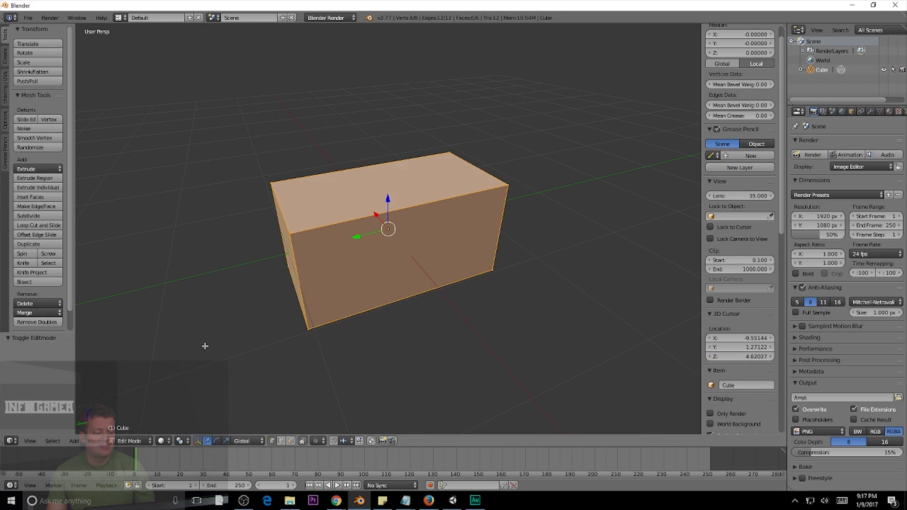
left_click(132, 440)
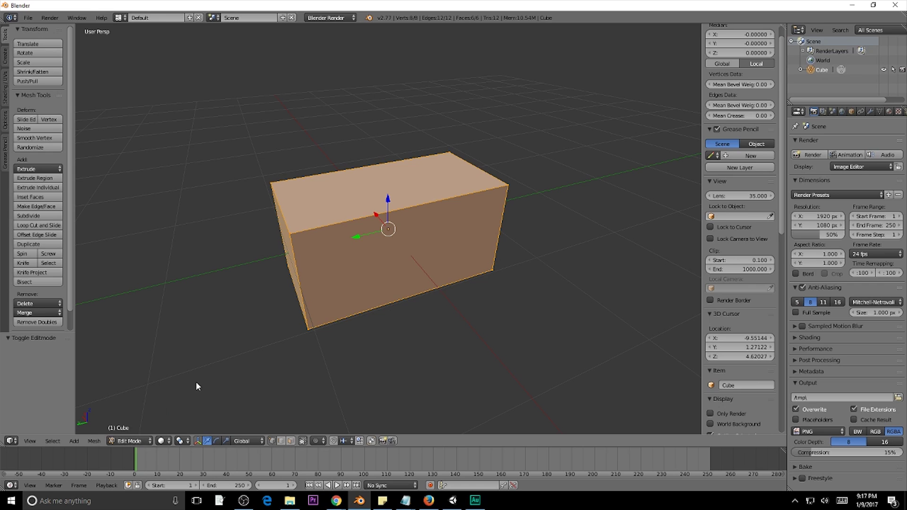
key("Tab")
left_click(140, 442)
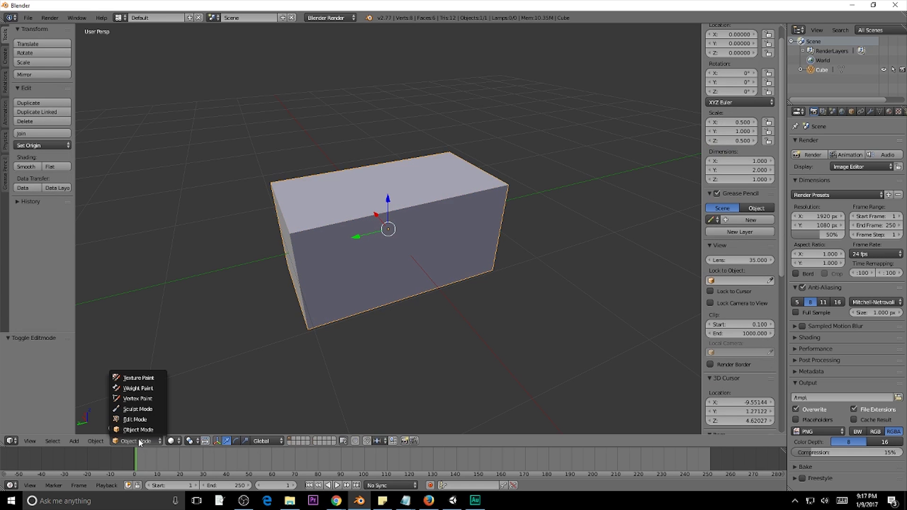
left_click(137, 430)
left_click(134, 440)
left_click(134, 420)
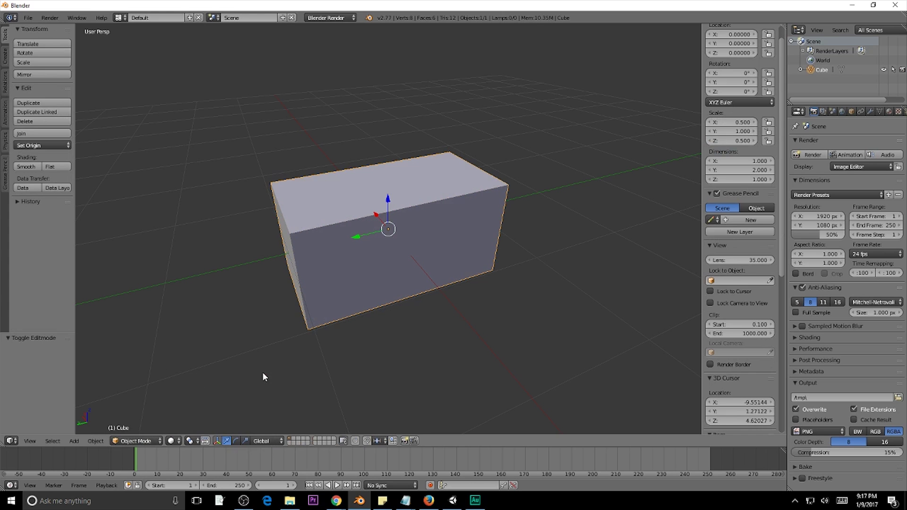
- Place the 3D cursor beside the cube and deselect all vertices
left_click(263, 368)
mouse_move(378, 290)
middle_mouse_down()
mouse_move(366, 263)
mouse_move(382, 302)
middle_mouse_up()
left_click(480, 309)
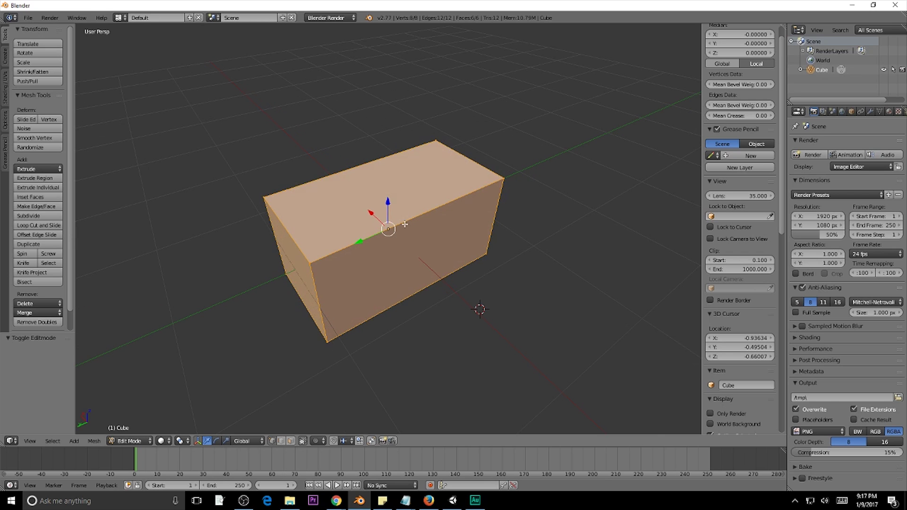
key("a")
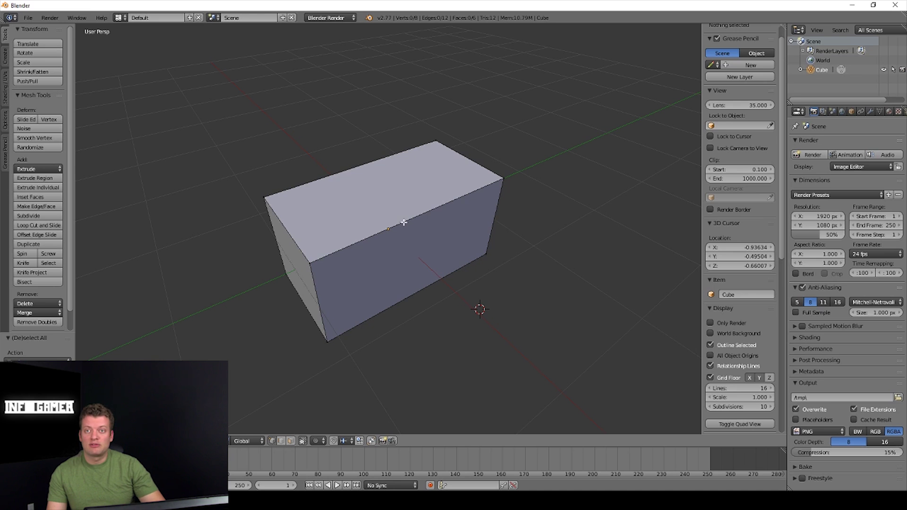
key("a")
key("a")
mouse_move(393, 283)
middle_mouse_down()
mouse_move(395, 263)
mouse_move(406, 274)
middle_mouse_up()
- Box-select the cube's bottom corner vertex
left_click(324, 322)
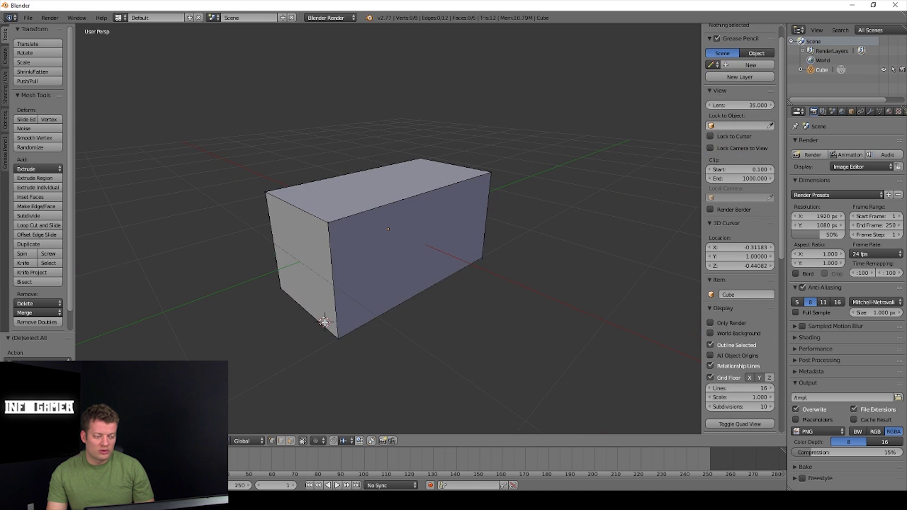
key("b")
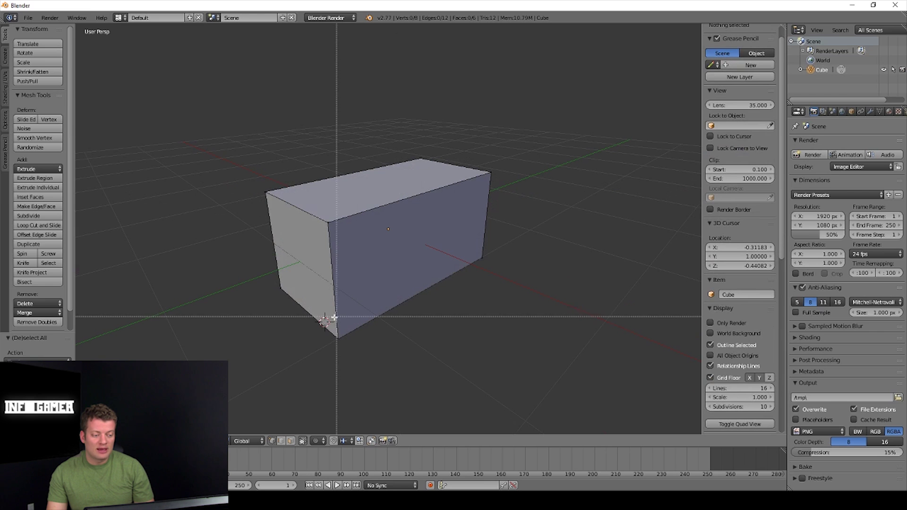
left_click_drag(317, 296, 352, 361)
mouse_move(387, 339)
middle_mouse_down()
mouse_move(392, 299)
mouse_move(380, 330)
middle_mouse_up()
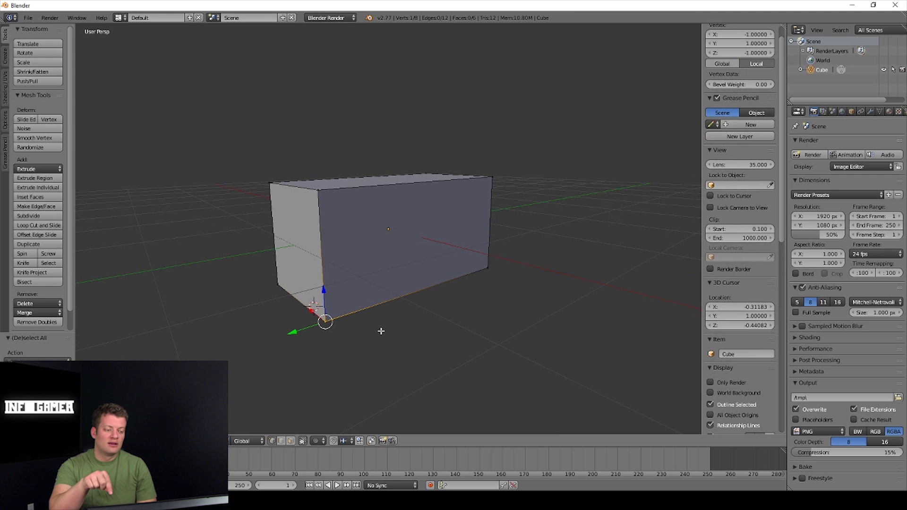
middle_click_drag(381, 331, 413, 304)
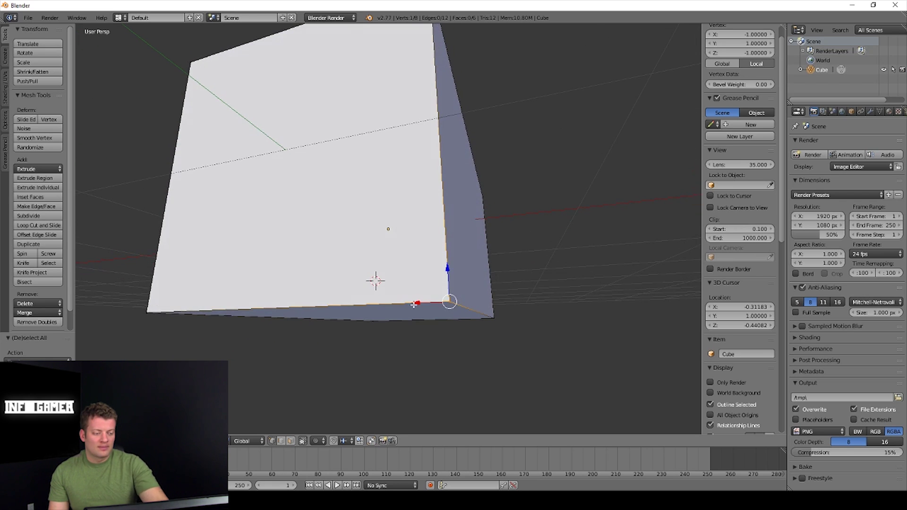
scroll(378, 286, "up", 4)
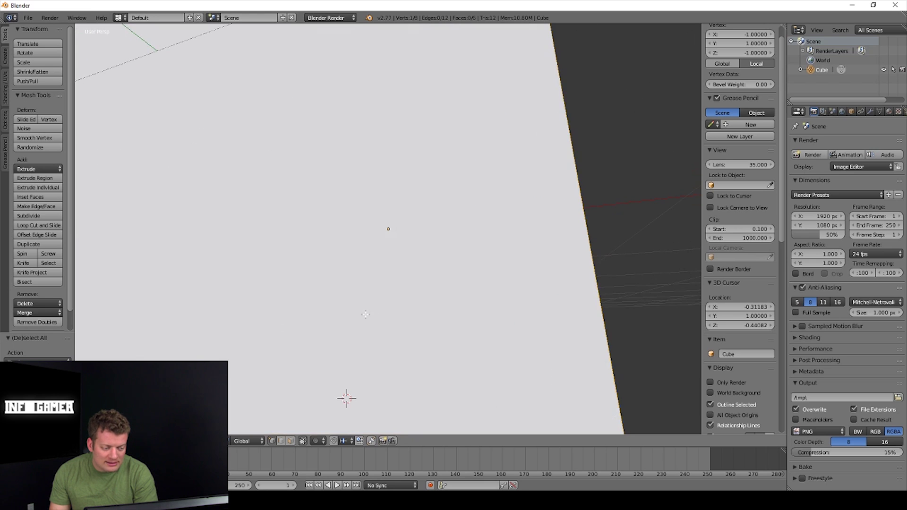
scroll(321, 411, "down", 5)
middle_click_drag(388, 348, 373, 368)
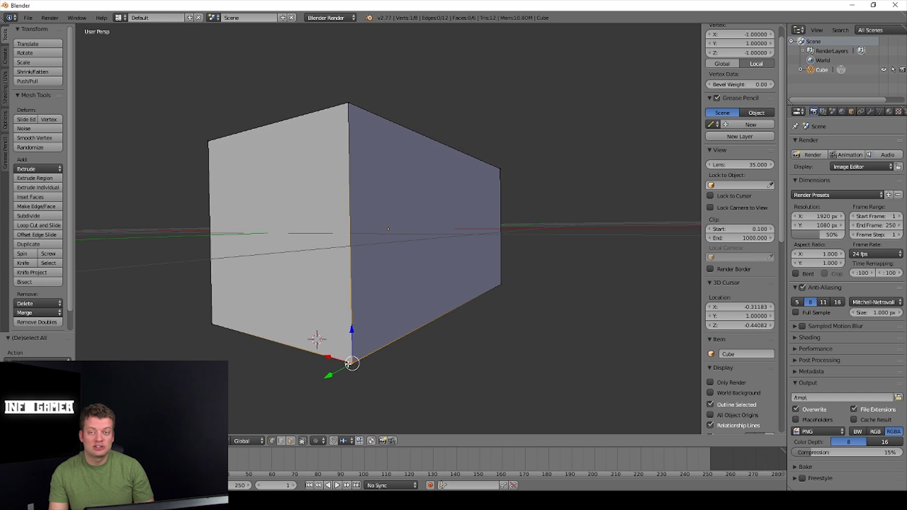
- Snap the 3D cursor onto the selected corner vertex at -0.5, 1, -0.5
key("shift+s")
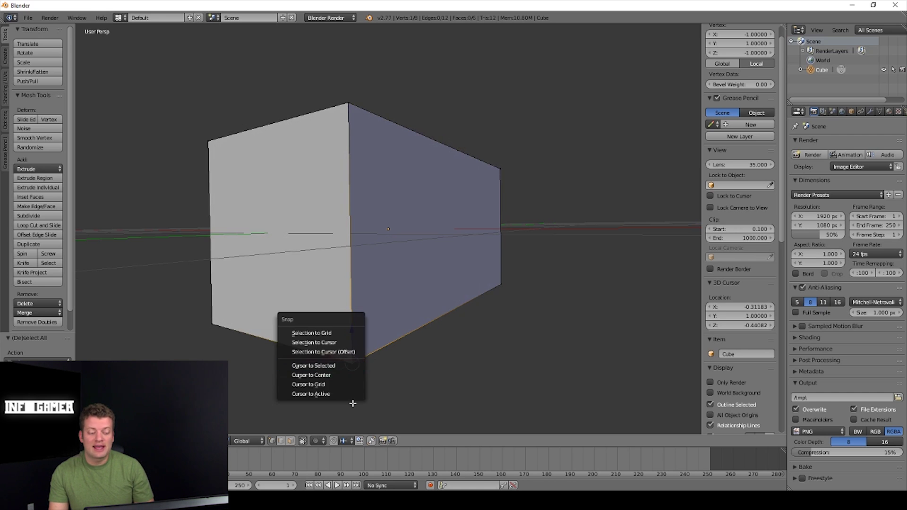
left_click(343, 367)
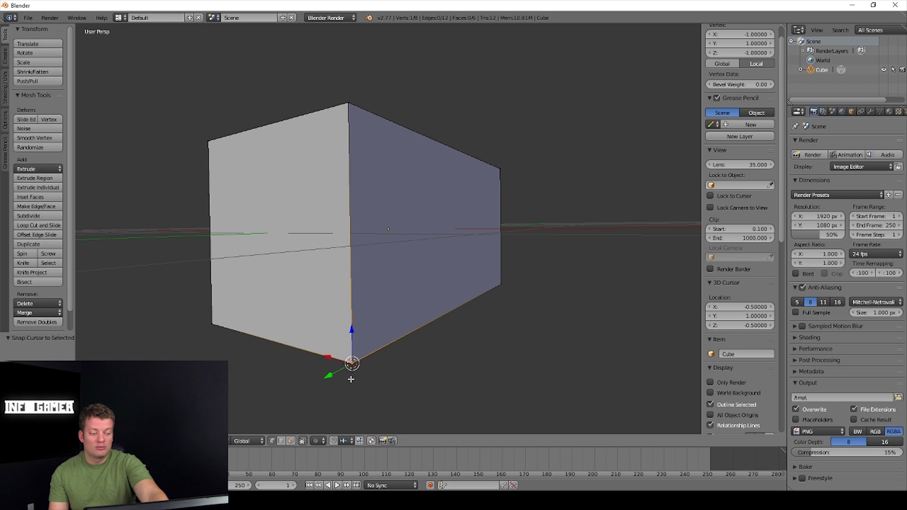
scroll(355, 371, "up", 3)
mouse_move(359, 374)
middle_mouse_down()
mouse_move(366, 348)
mouse_move(363, 367)
middle_mouse_up()
scroll(368, 349, "down", 5)
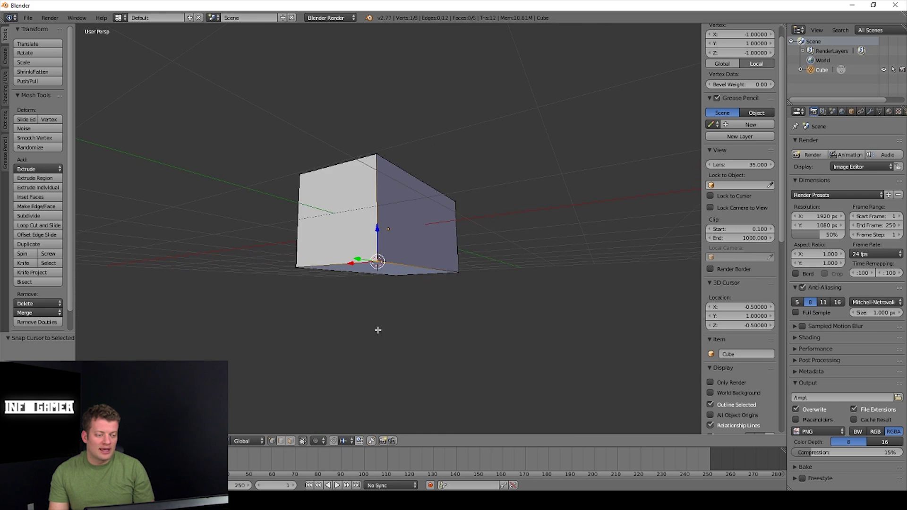
middle_click_drag(376, 327, 378, 372)
- Box-select both vertices of the near vertical edge
key("b")
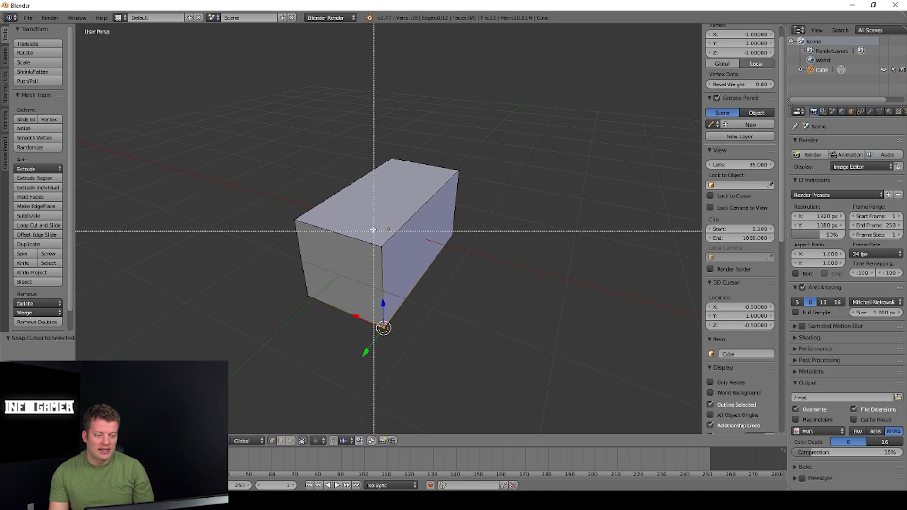
left_click_drag(372, 233, 398, 367)
middle_click_drag(422, 342, 426, 319)
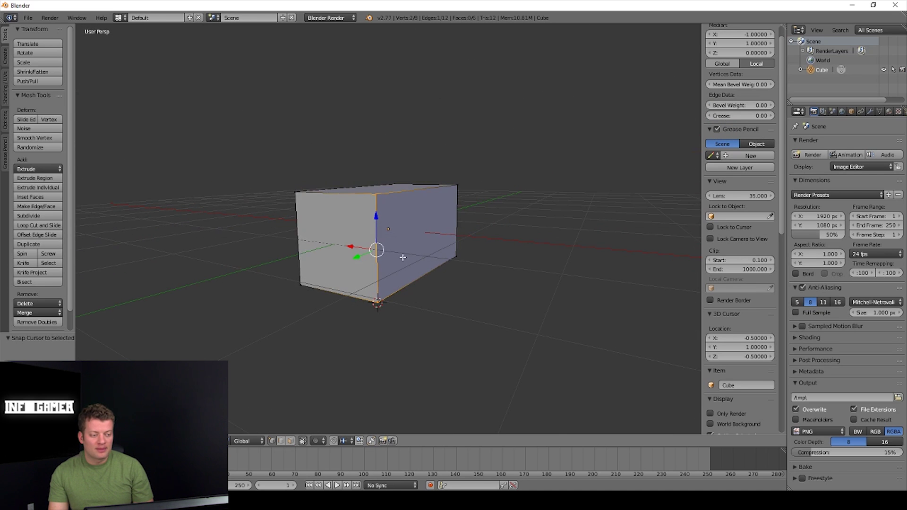
- Merge the edge's two vertices at the 3D cursor, forming a 7-vertex sloped wedge
middle_click_drag(403, 257, 391, 280)
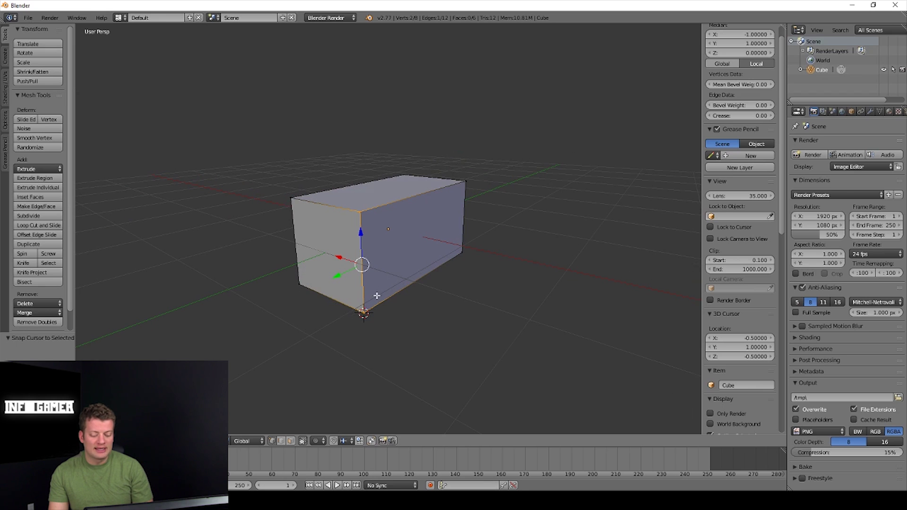
key("shift+s")
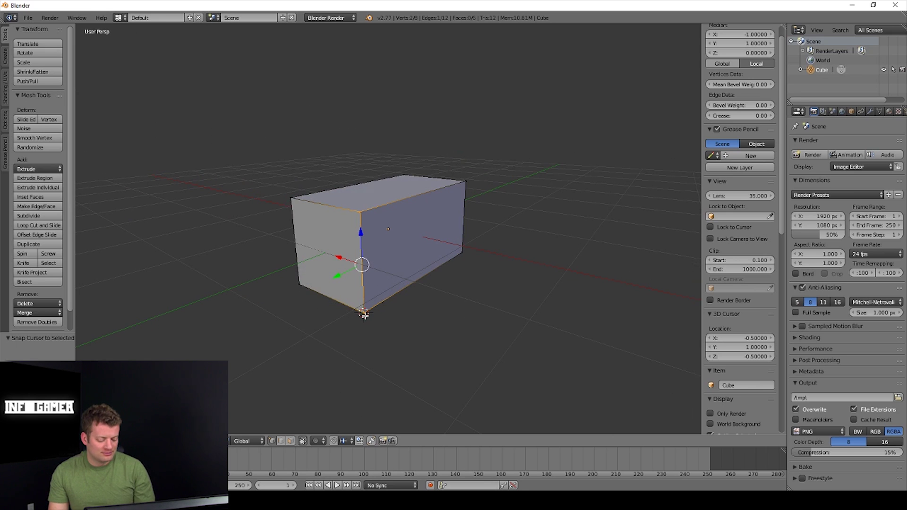
key("alt+m")
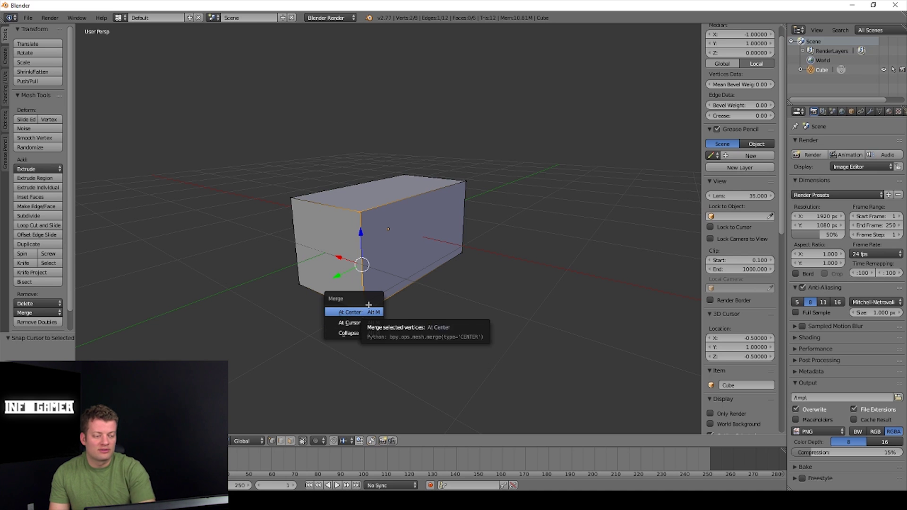
left_click(360, 311)
middle_click_drag(360, 312, 347, 297)
middle_click_drag(395, 267, 371, 310)
scroll(464, 337, "up", 3)
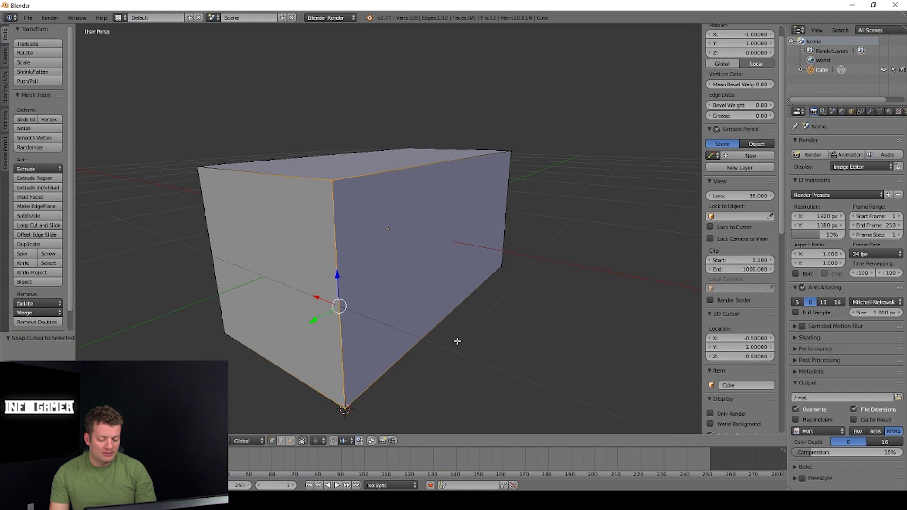
key("alt+m")
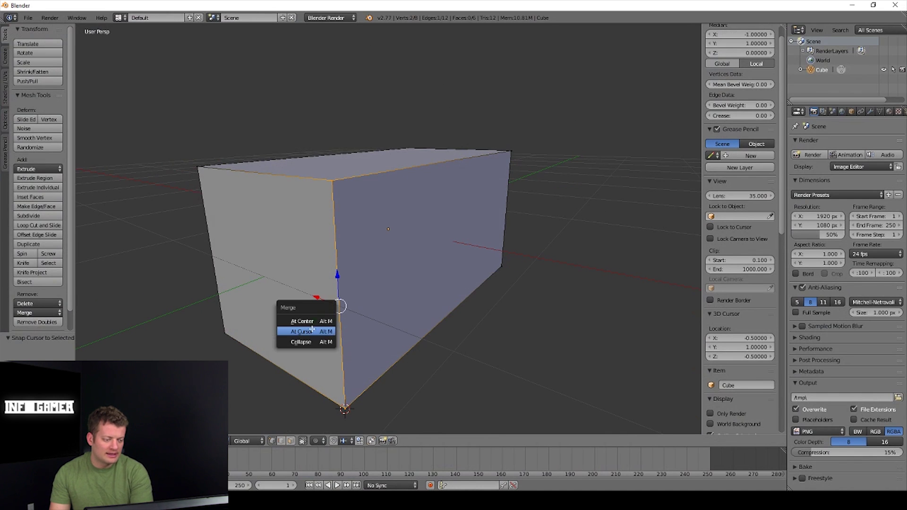
left_click(311, 332)
middle_click_drag(351, 340, 371, 303)
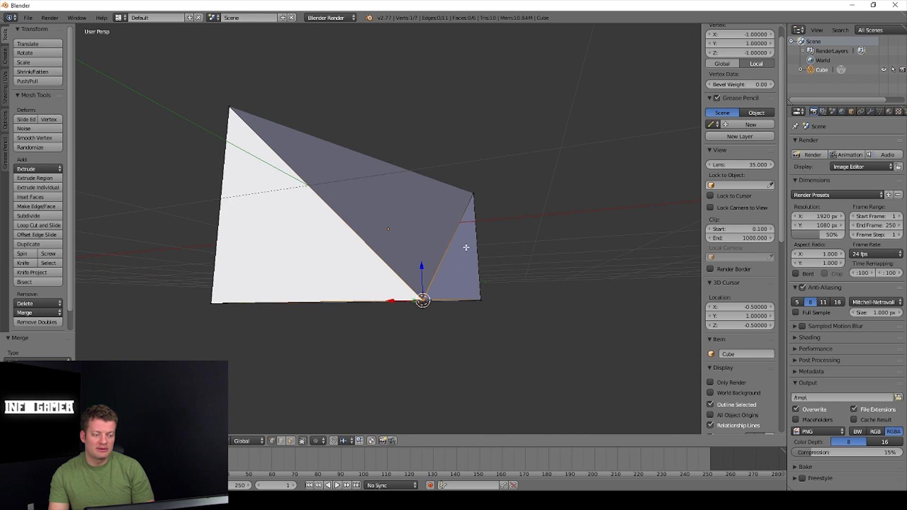
middle_click_drag(466, 248, 370, 347)
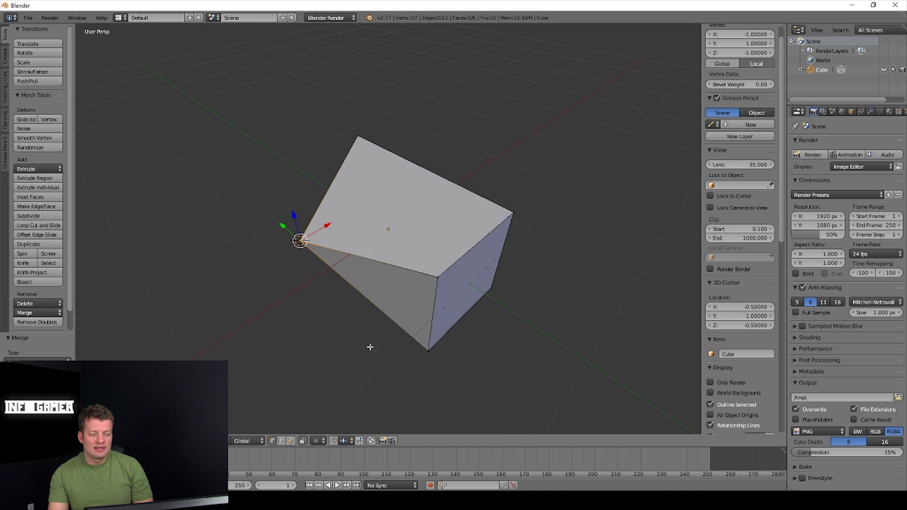
- Box-select the wedge's lower corner vertices and place the 3D cursor near them
middle_click_drag(367, 263, 320, 249)
key("b")
left_click(424, 334)
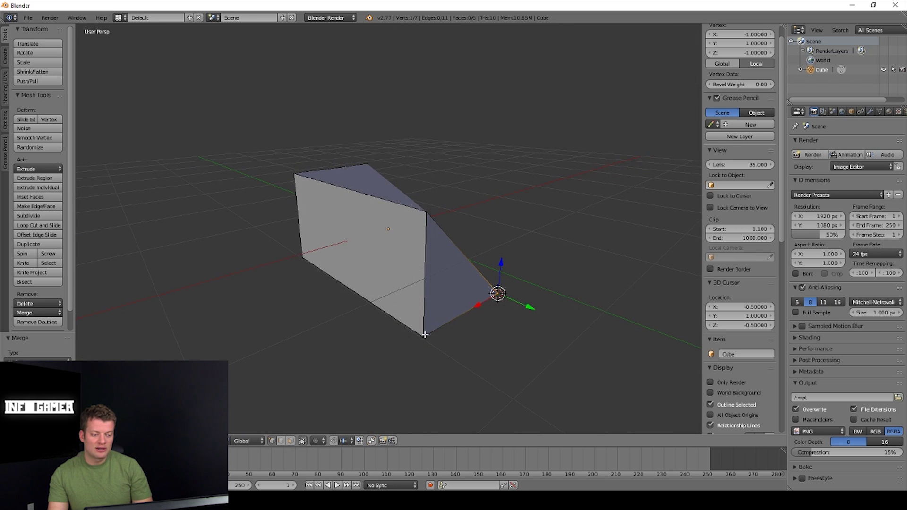
key("b")
left_click_drag(406, 310, 444, 349)
middle_click_drag(447, 348, 383, 338)
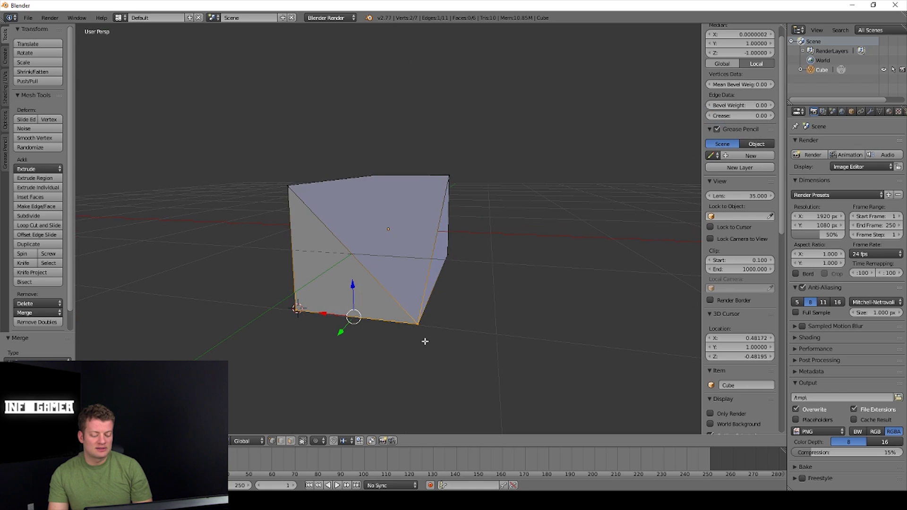
middle_click_drag(374, 358, 463, 319)
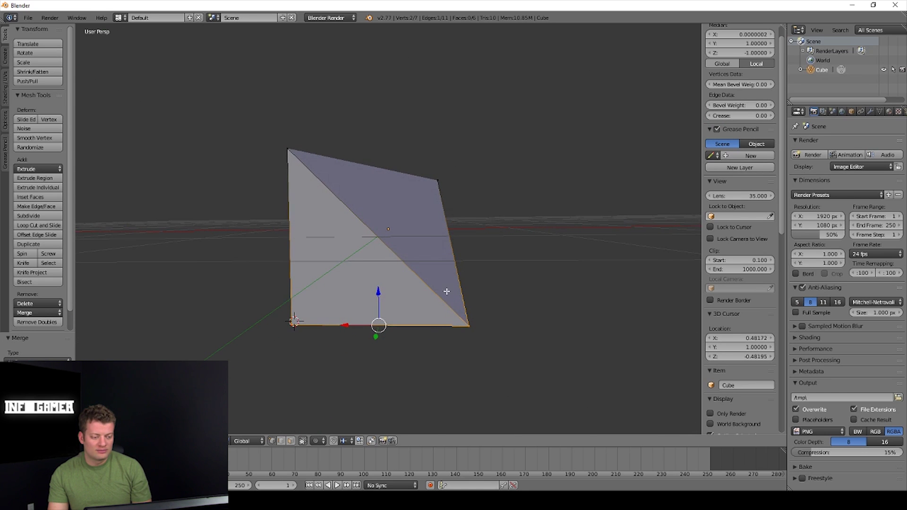
key("b")
left_click_drag(440, 285, 485, 344)
middle_click_drag(486, 344, 451, 316)
- Clear the selection and pick only the bottom-front corner vertex
key("a")
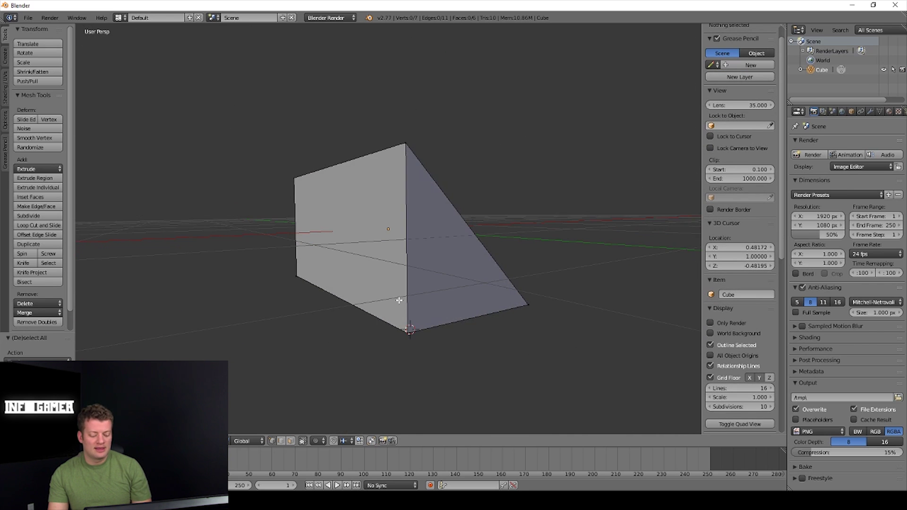
right_click(409, 329)
middle_click_drag(444, 366, 448, 353)
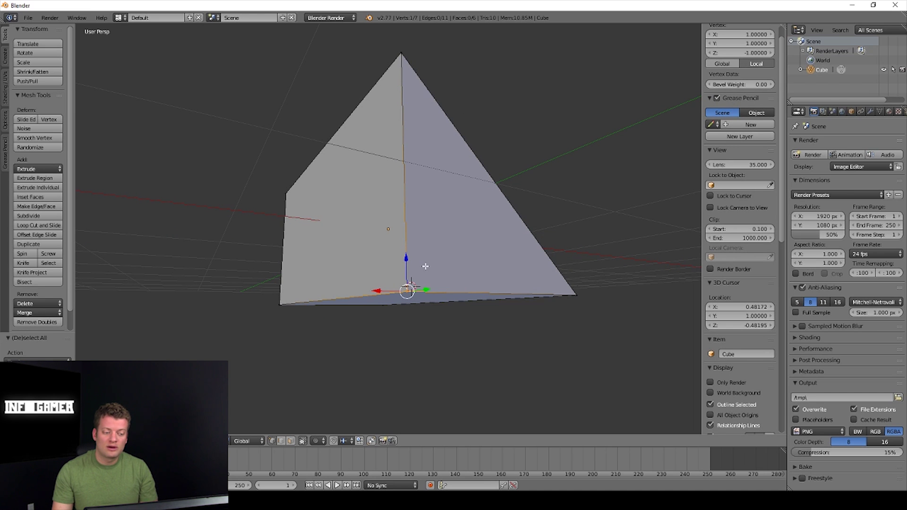
middle_click_drag(425, 266, 420, 293)
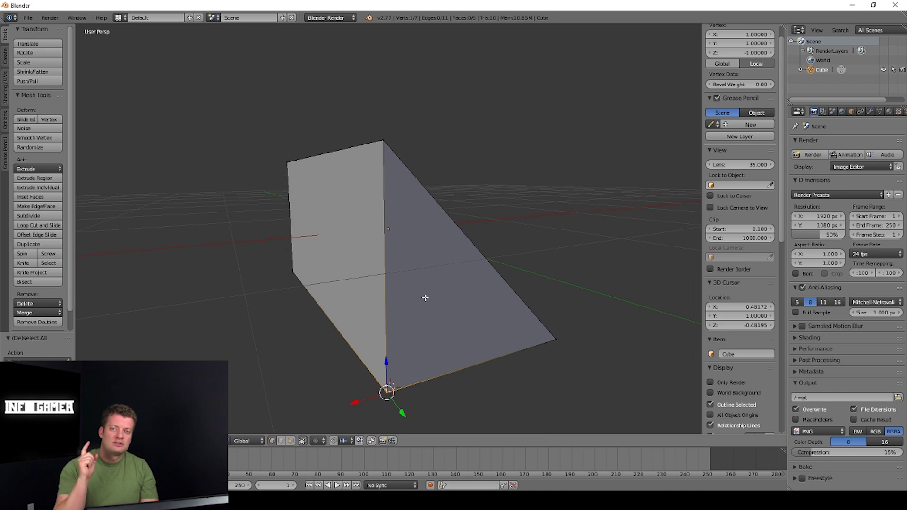
- Snap the 3D cursor onto the chosen corner vertex
key("shift+s")
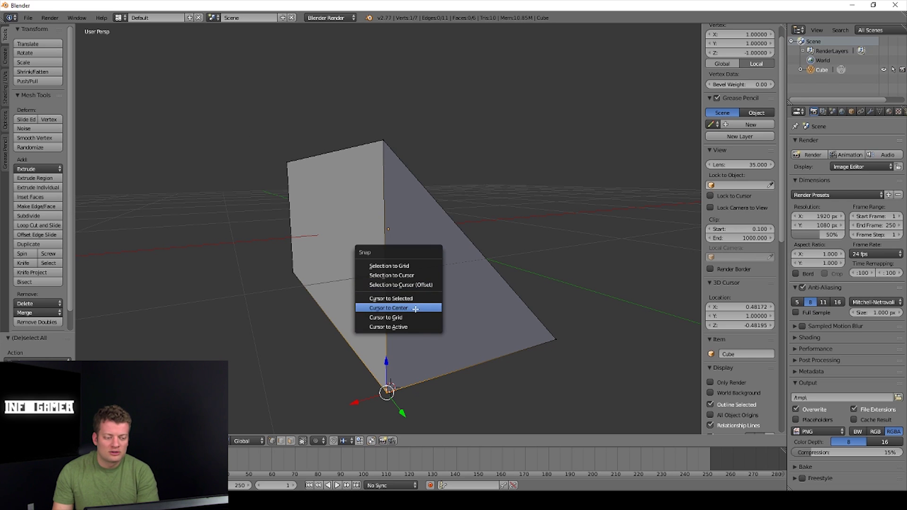
left_click(413, 299)
middle_click_drag(413, 307, 435, 363)
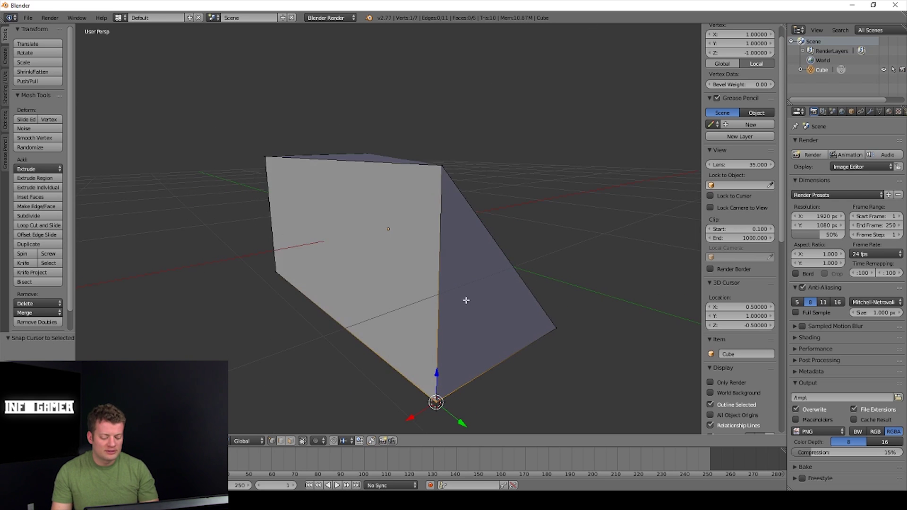
middle_click_drag(466, 300, 449, 343)
- Merge the two lower tip vertices at the cursor, leaving a 6-vertex, 5-face ramp
key("b")
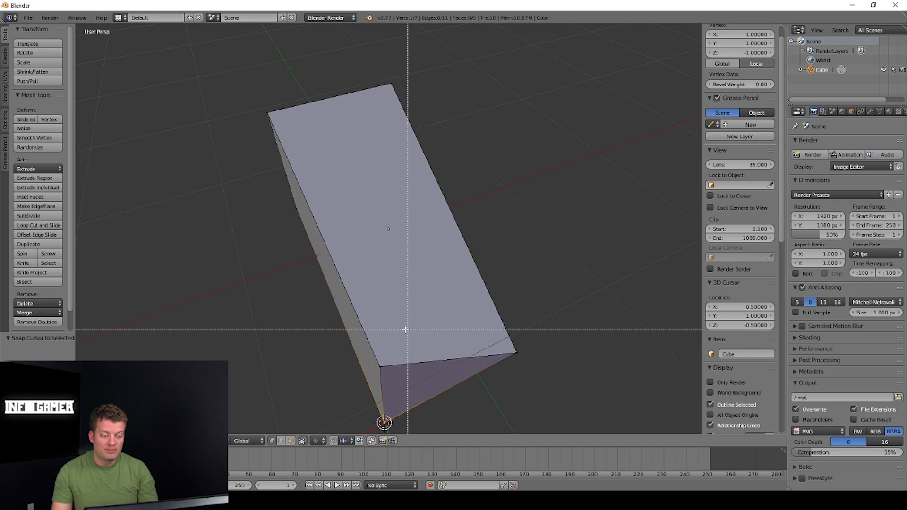
left_click_drag(370, 330, 406, 437)
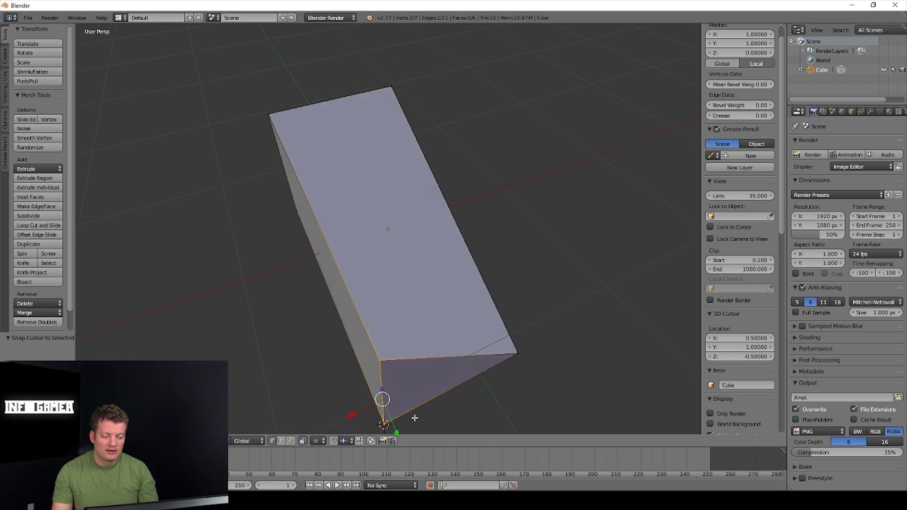
middle_click_drag(415, 418, 413, 361)
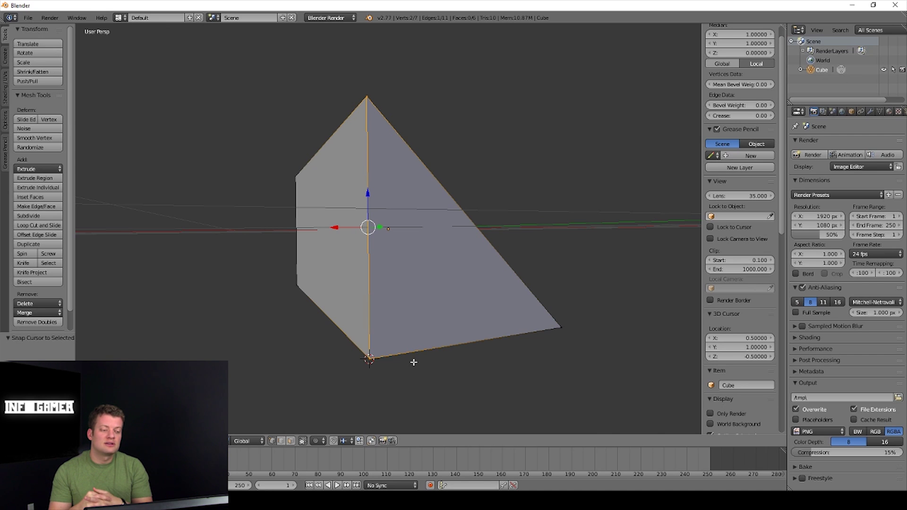
key("alt+m")
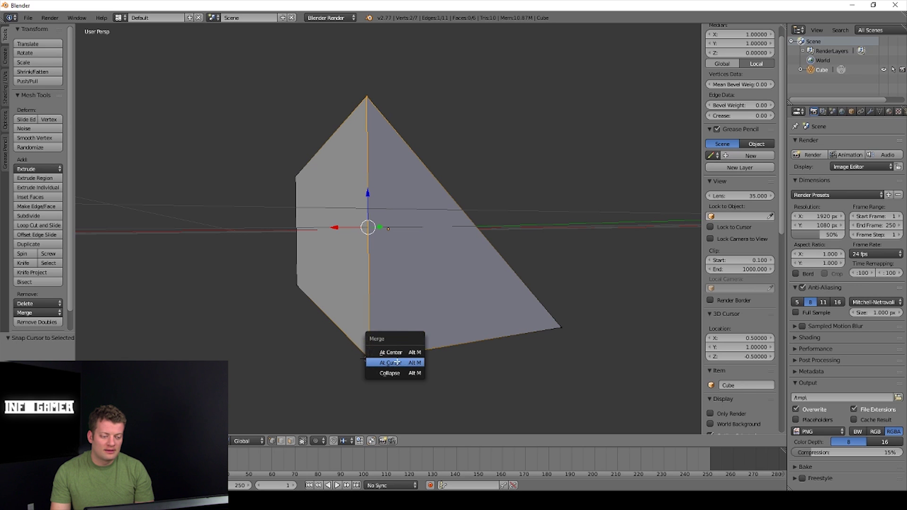
left_click(396, 362)
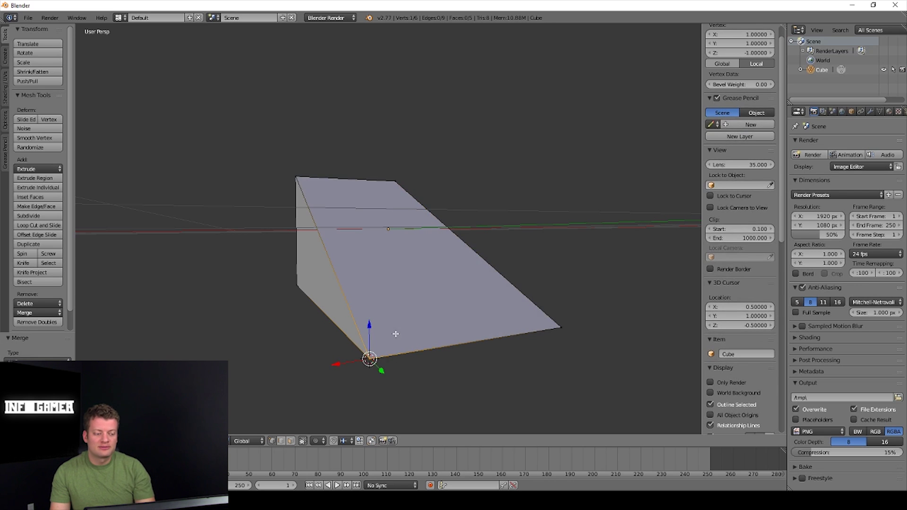
middle_click_drag(394, 334, 326, 354)
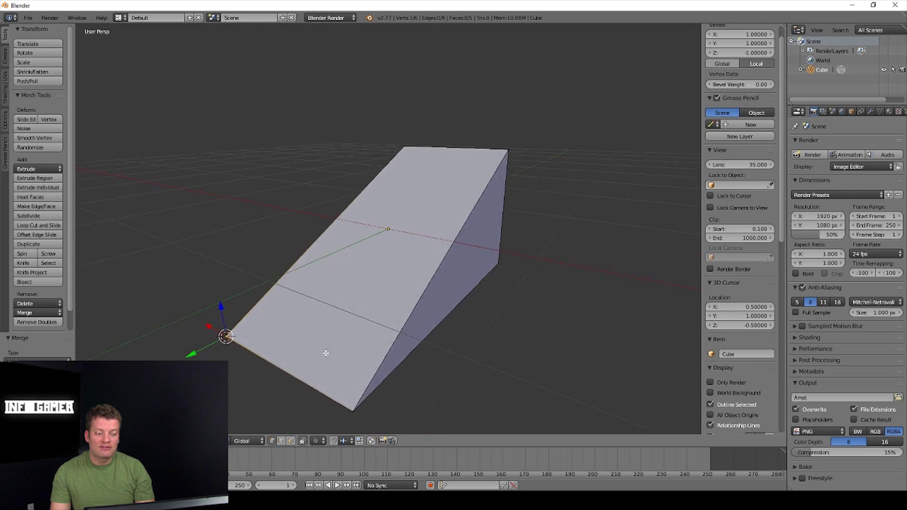
scroll(326, 354, "up", 2)
- Export the ramp as Ramp.fbx to the BlenderShapes folder, overwriting the existing file
scroll(332, 354, "down", 2)
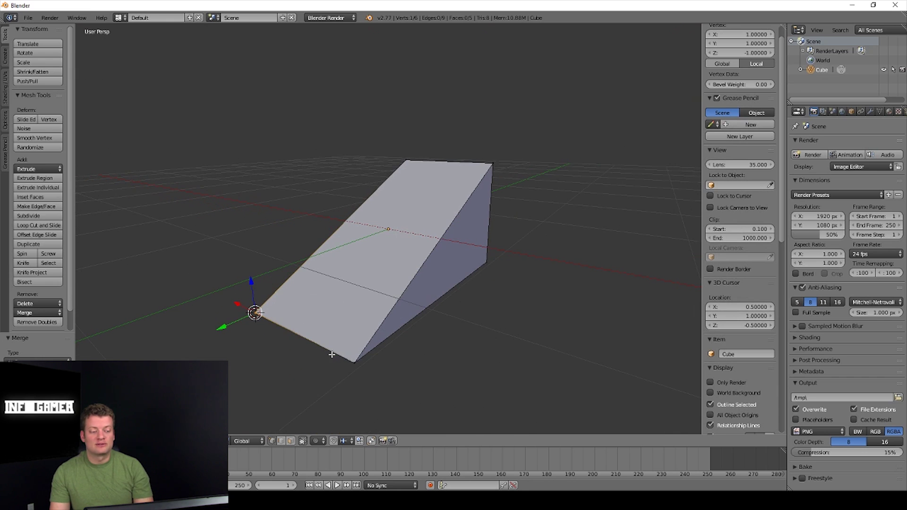
left_click(30, 18)
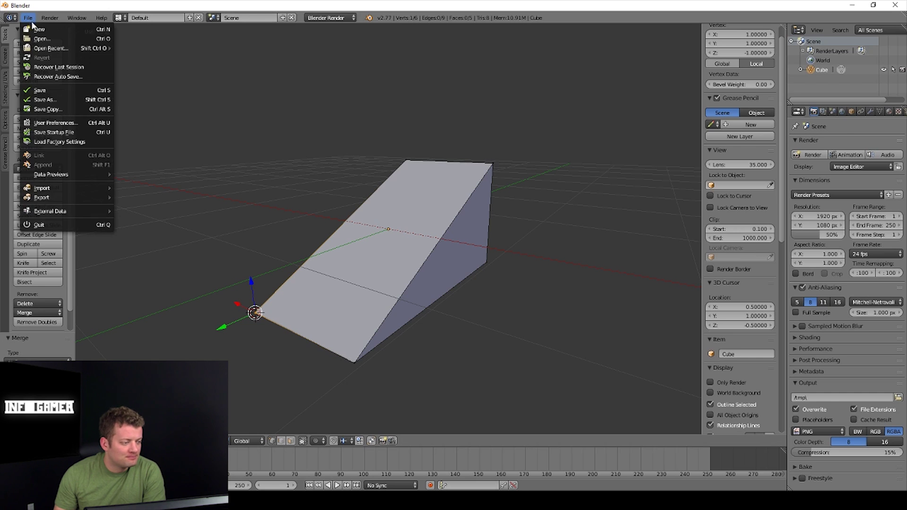
mouse_move(51, 197)
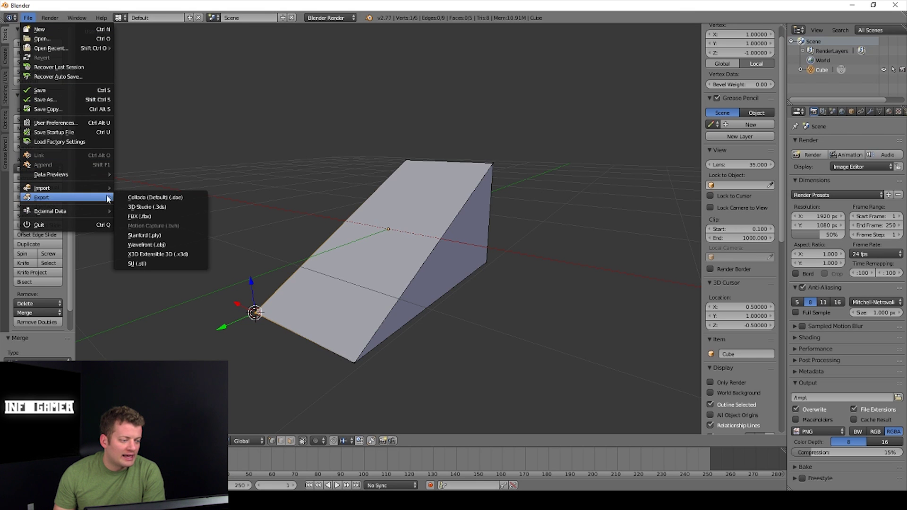
left_click(169, 216)
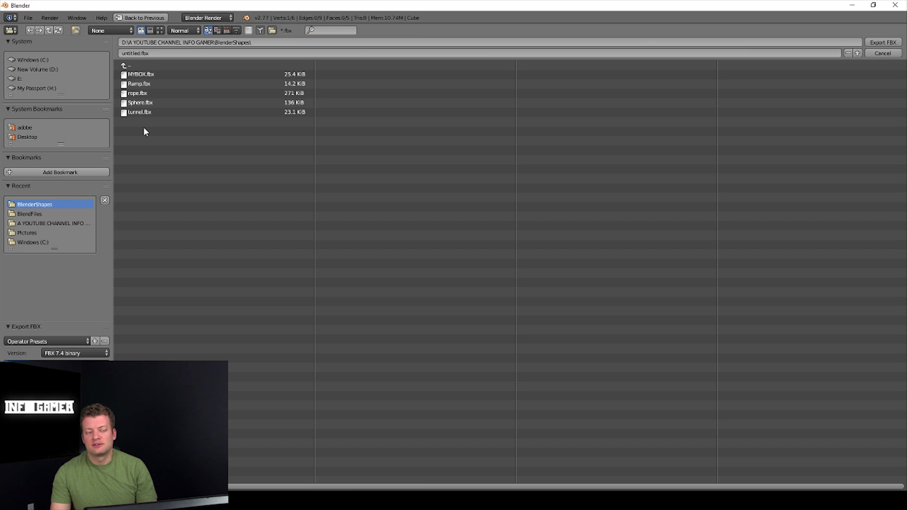
left_click(142, 85)
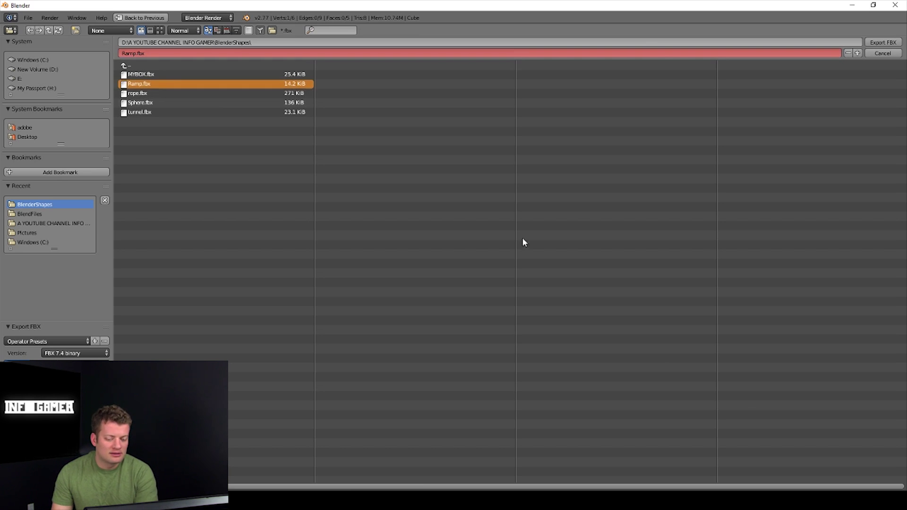
left_click(883, 42)
middle_click_drag(511, 222, 430, 277)
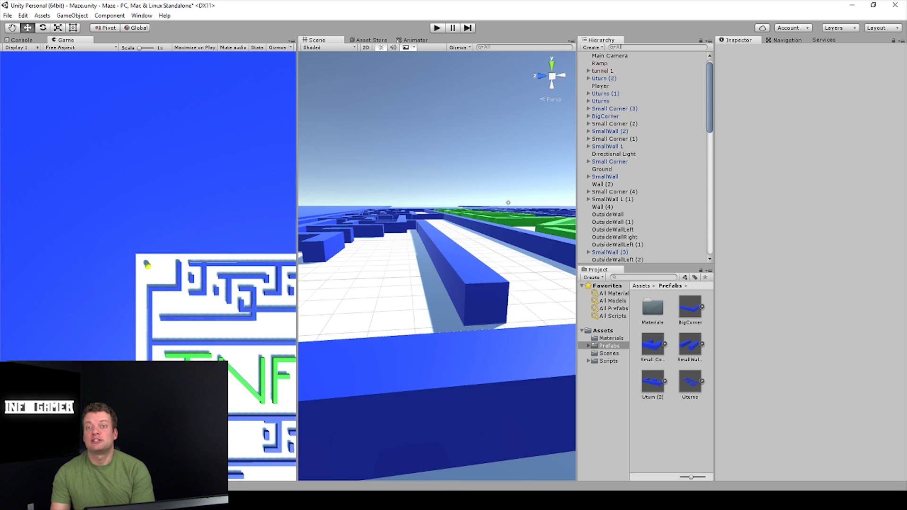
scroll(443, 344, "down", 3)
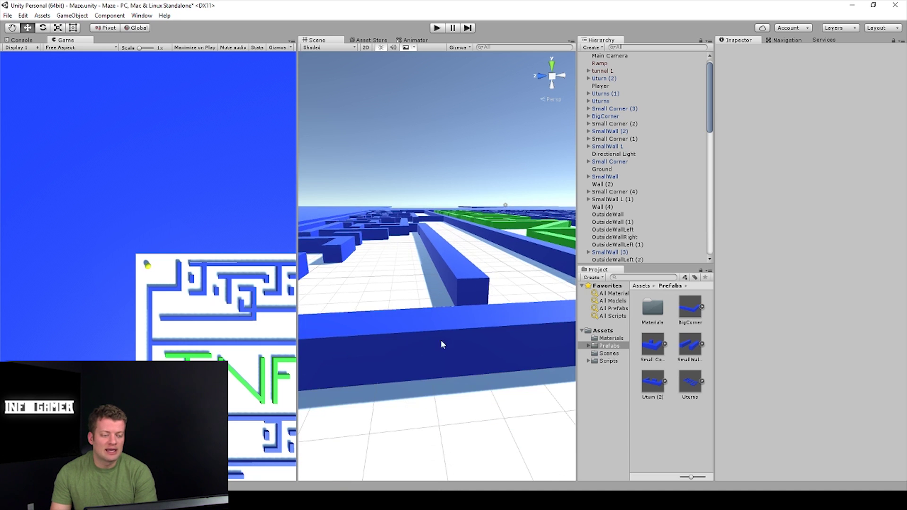
scroll(414, 289, "down", 10)
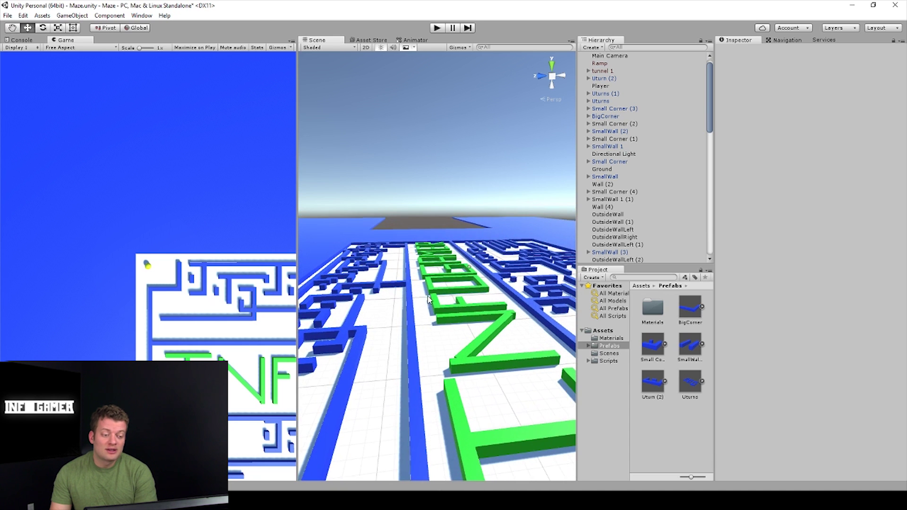
scroll(427, 302, "down", 2)
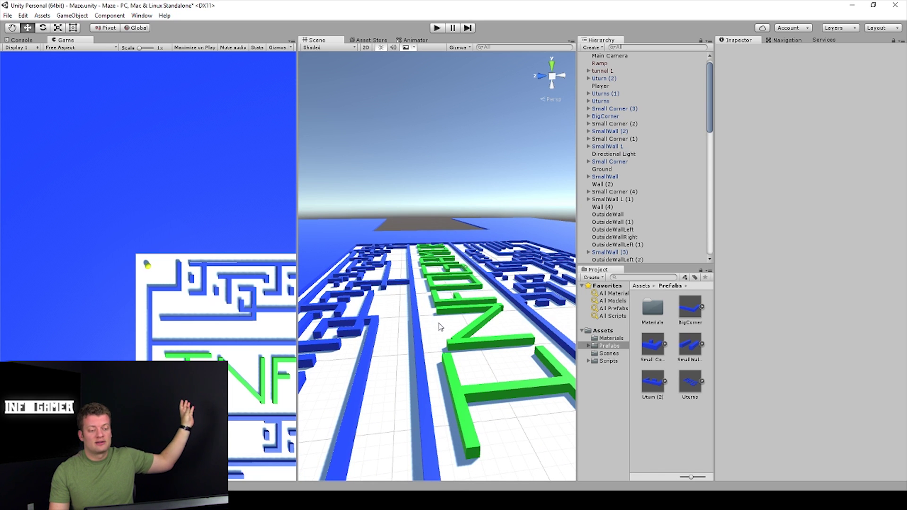
scroll(506, 325, "down", 3)
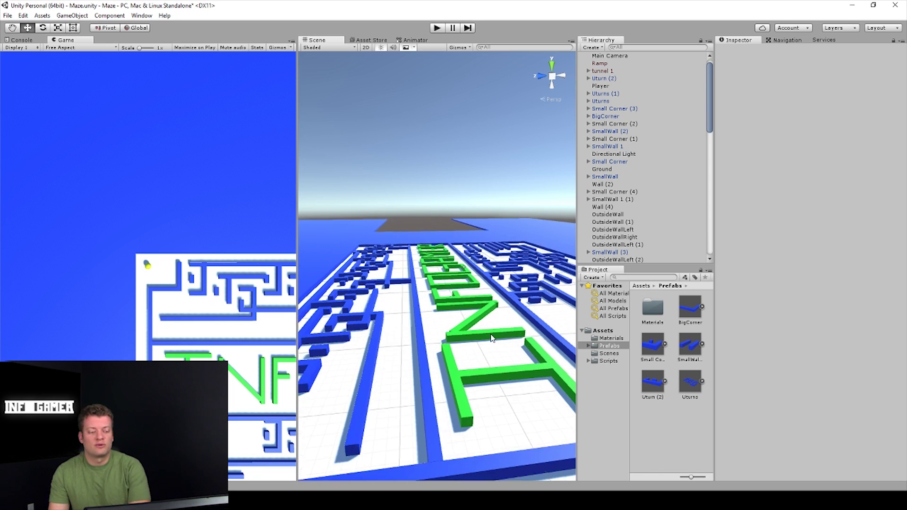
left_click_drag(505, 325, 414, 395, "alt")
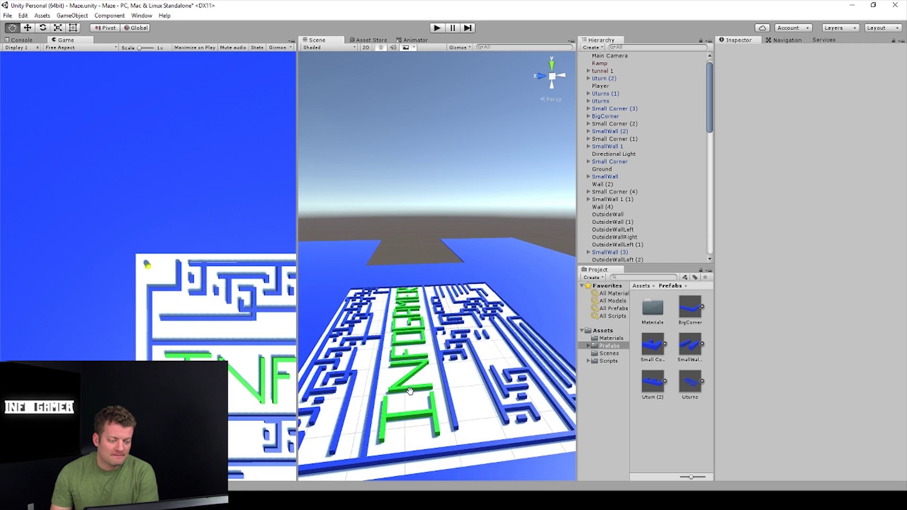
scroll(412, 396, "up", 3)
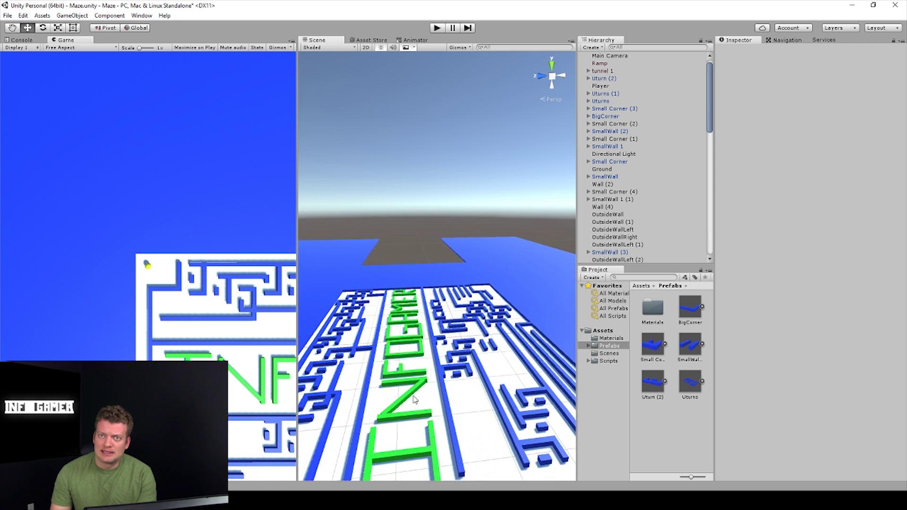
middle_click_drag(414, 399, 414, 296)
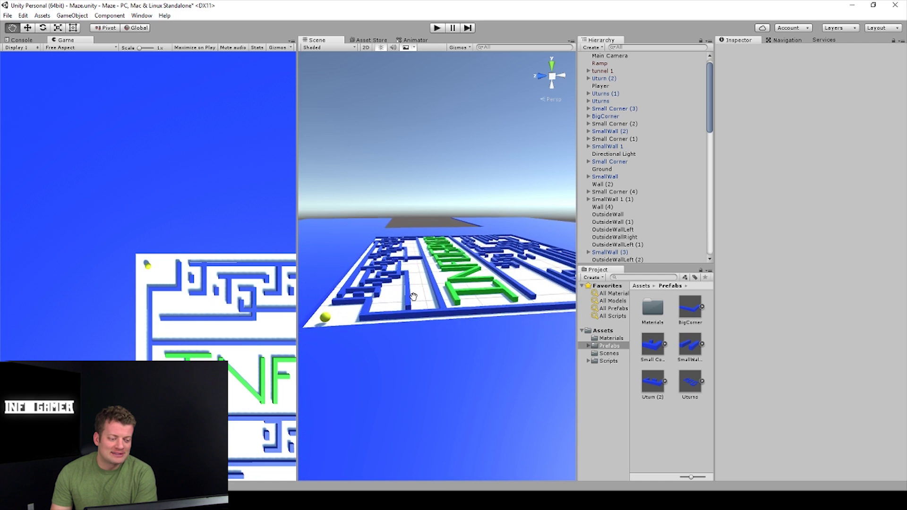
scroll(413, 296, "up", 6)
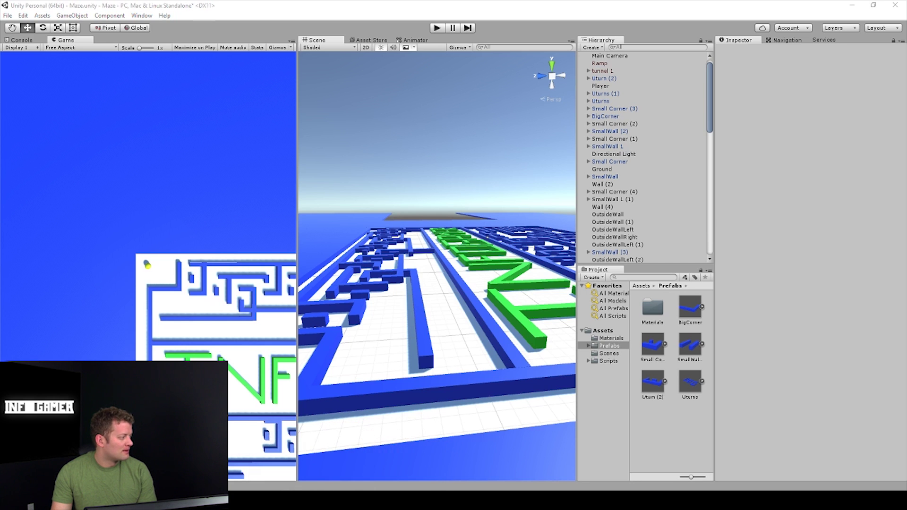
- Make the ramp model a Ramp prefab in Assets/Prefabs and drop a copy, Ramp (1), into a maze corridor
left_click_drag(243, 221, 661, 419)
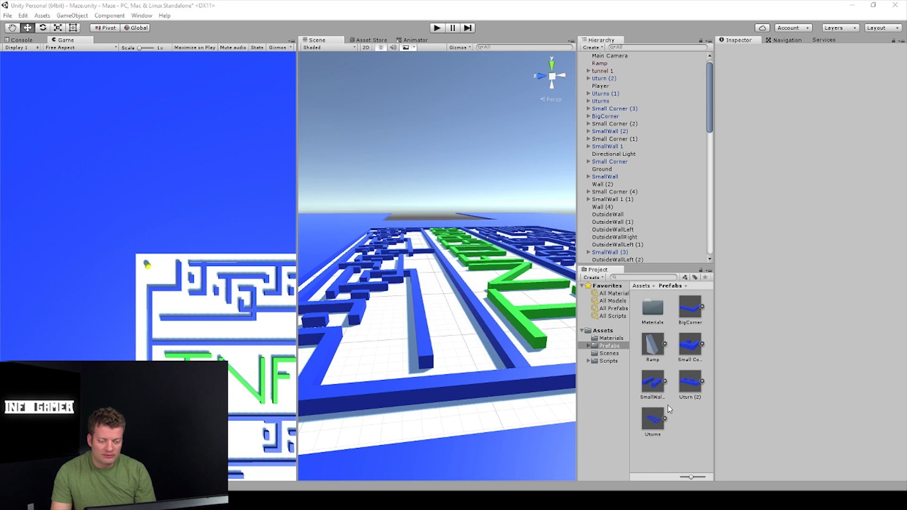
left_click_drag(655, 341, 457, 321)
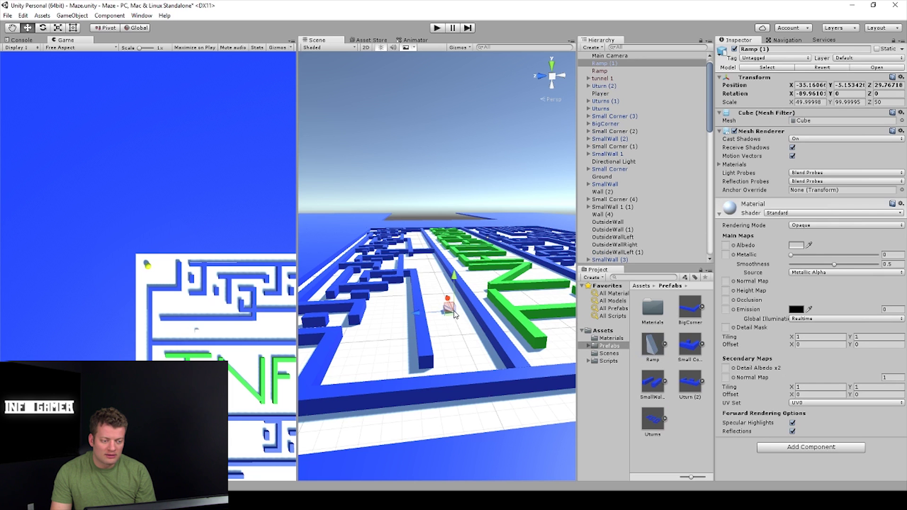
scroll(455, 321, "up", 3)
scroll(456, 321, "up", 1)
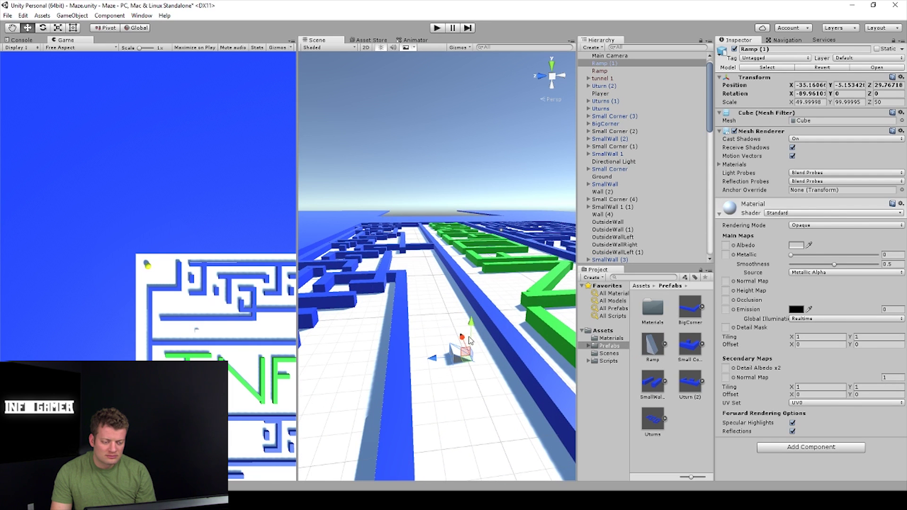
- Frame Ramp (1) on the corridor floor and select its position and rotation fields in the Inspector
scroll(470, 342, "down", 2)
middle_click_drag(472, 371, 434, 278)
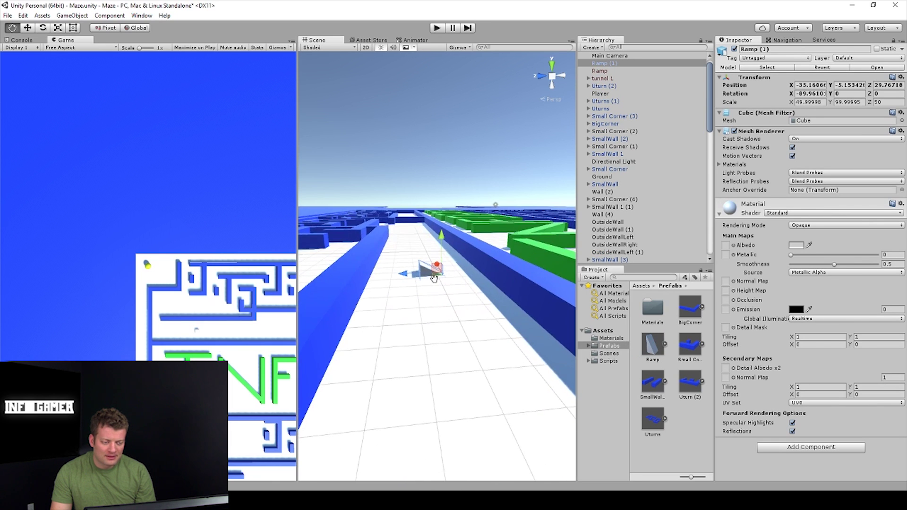
scroll(435, 273, "down", 5)
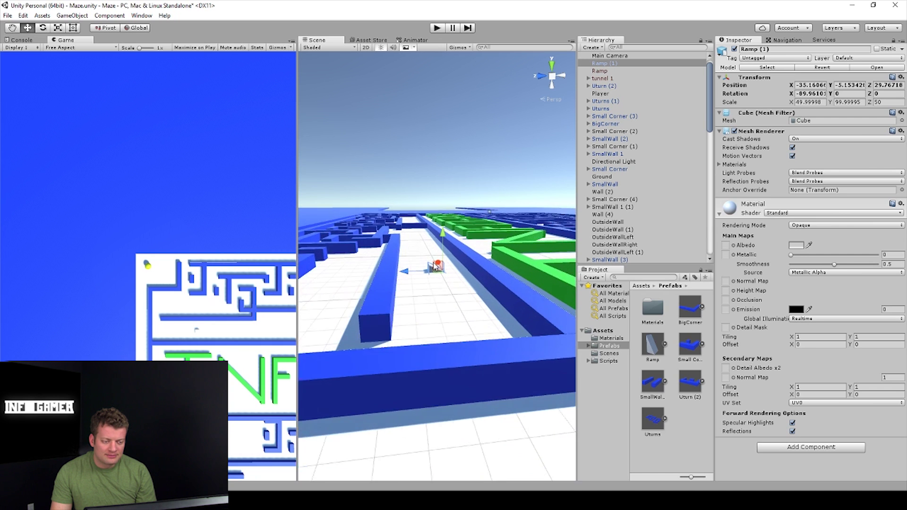
scroll(435, 266, "up", 4)
middle_click_drag(434, 267, 421, 363)
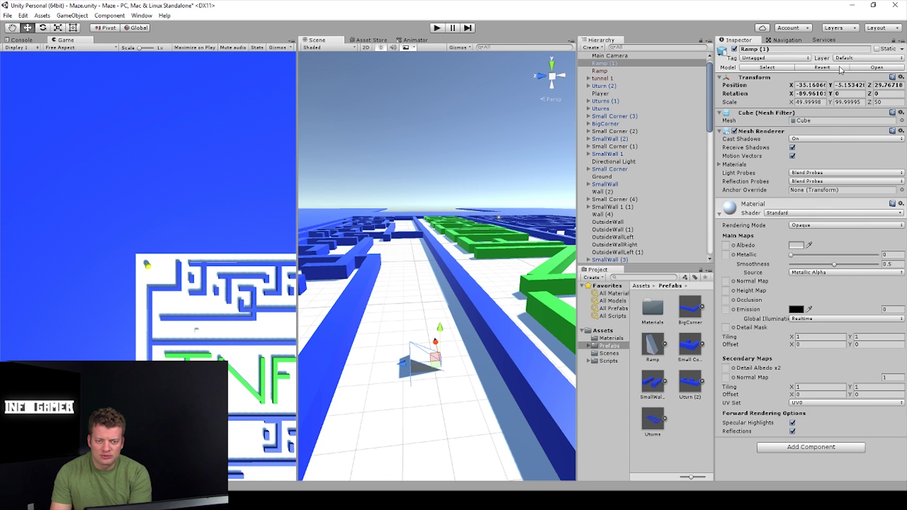
left_click(815, 85)
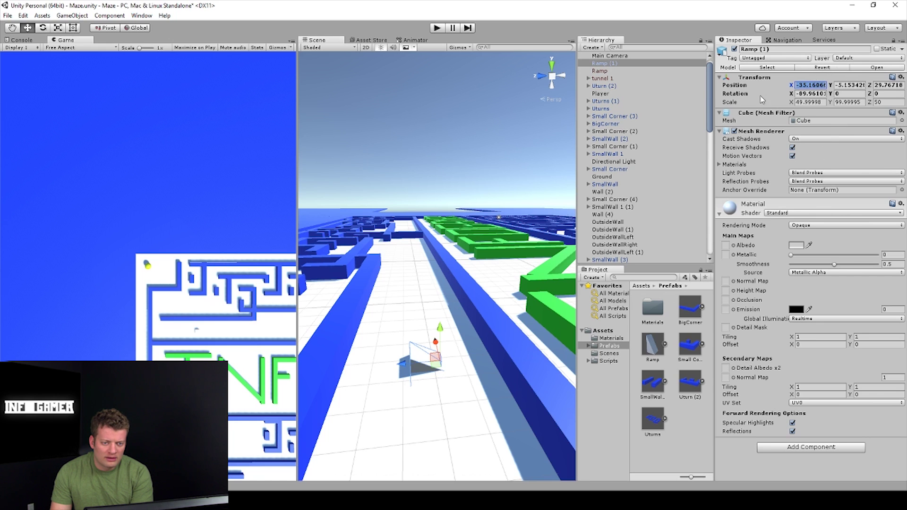
left_click(875, 93)
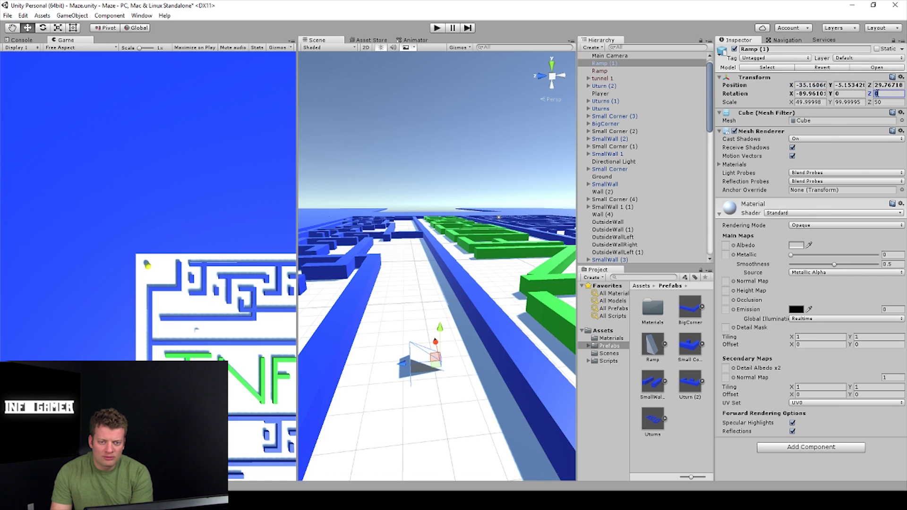
- Set Ramp (1)'s Y rotation to 180
left_click(862, 94)
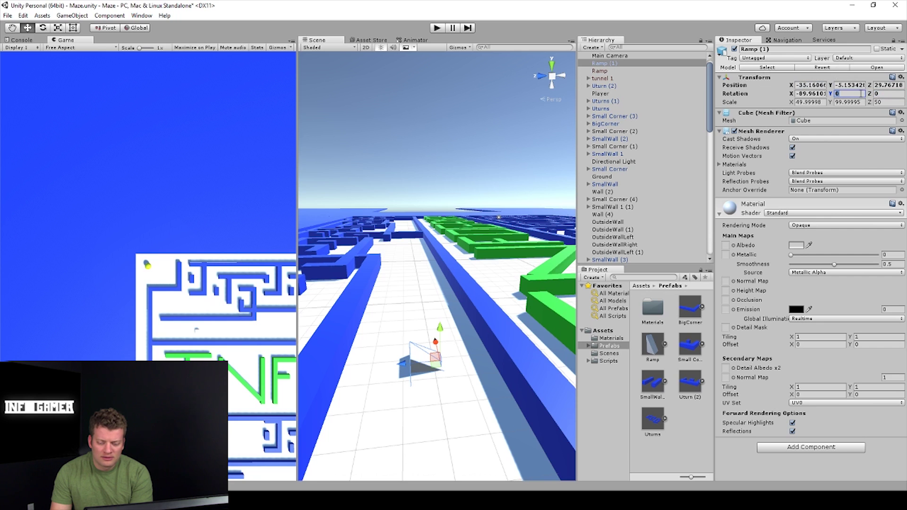
type("90")
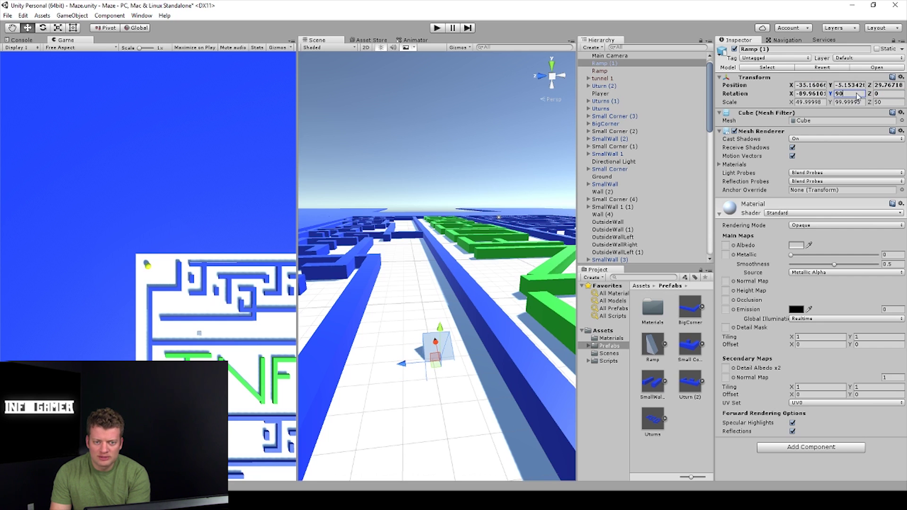
type("180")
scroll(462, 316, "down", 1)
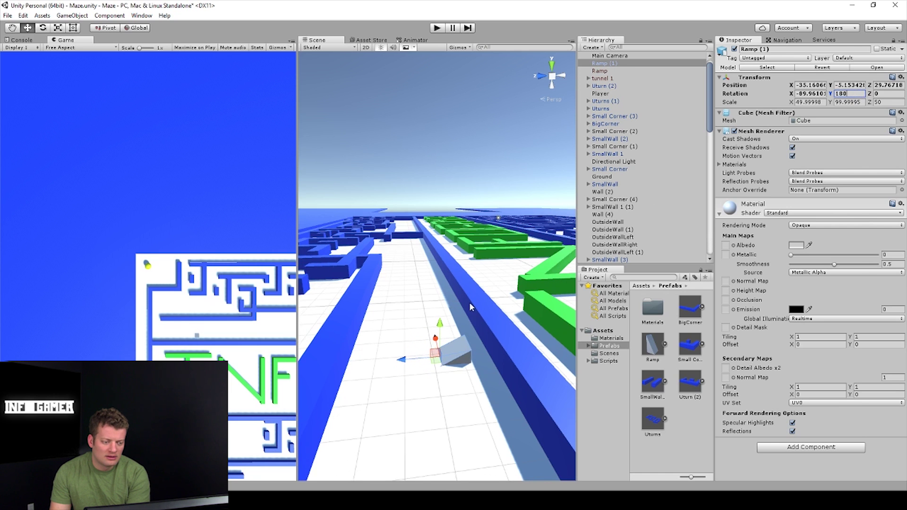
- Move Ramp (1) to -38.53, 0.501, 34.9 so it slopes up against the wall's end
left_click_drag(440, 316, 441, 303)
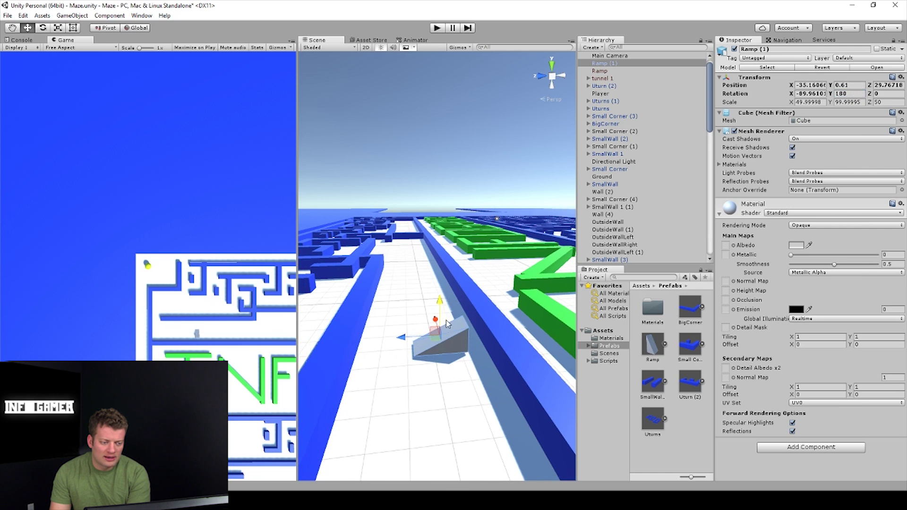
scroll(447, 322, "down", 4)
left_click_drag(403, 299, 336, 374)
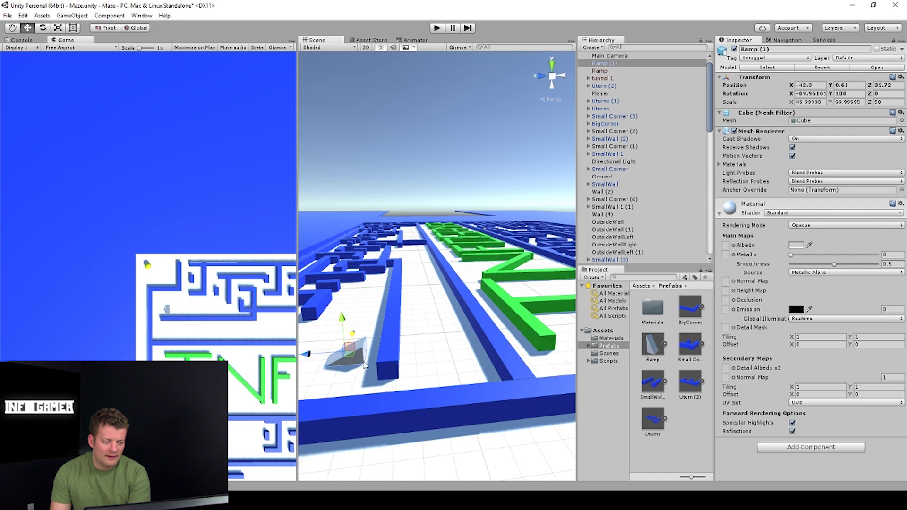
middle_click_drag(336, 374, 461, 406)
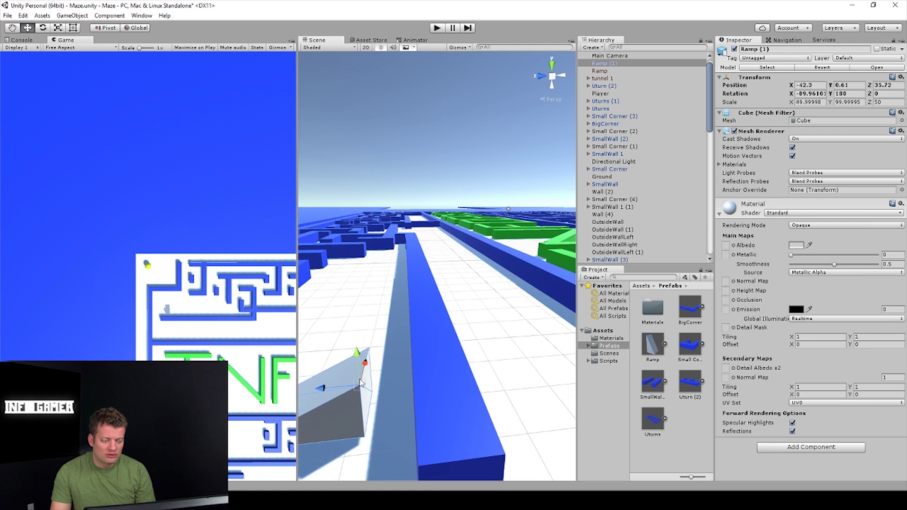
left_click_drag(360, 382, 424, 466)
middle_click_drag(425, 468, 451, 392)
scroll(460, 404, "up", 3)
scroll(430, 307, "down", 5)
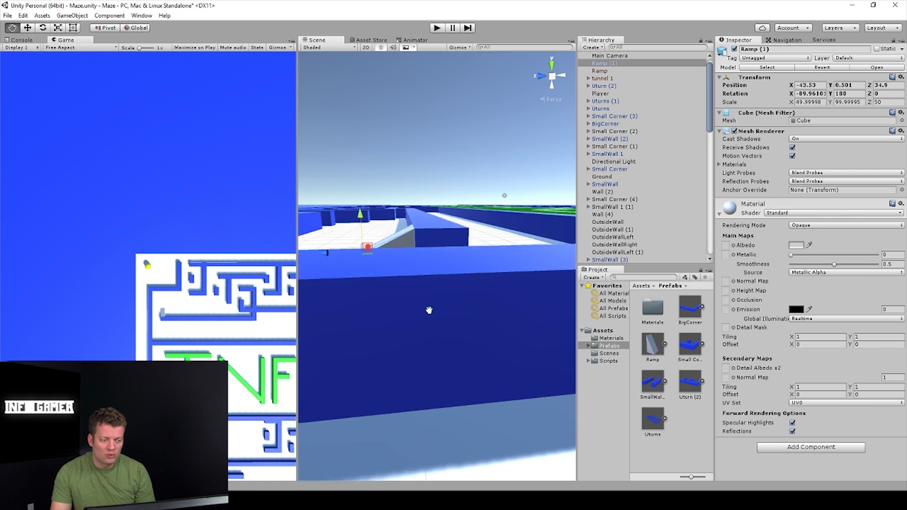
left_click_drag(429, 307, 445, 396, "alt")
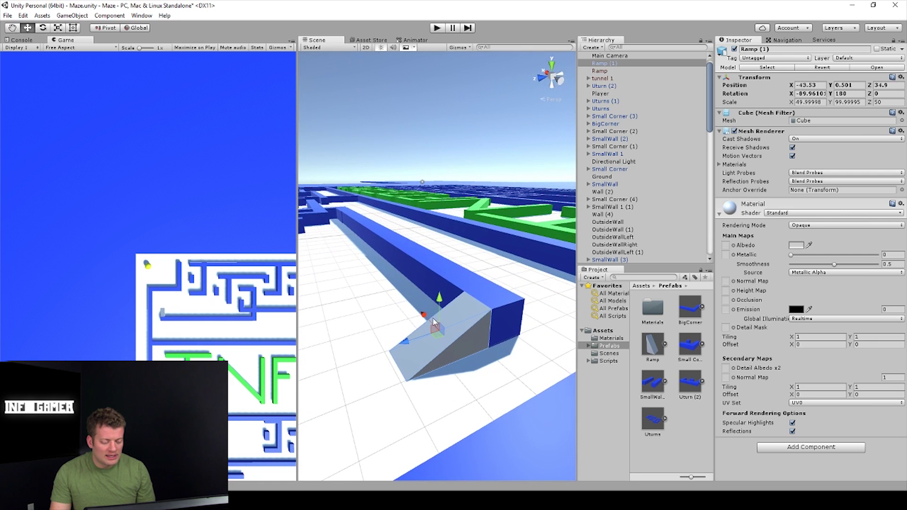
left_click_drag(424, 315, 334, 214)
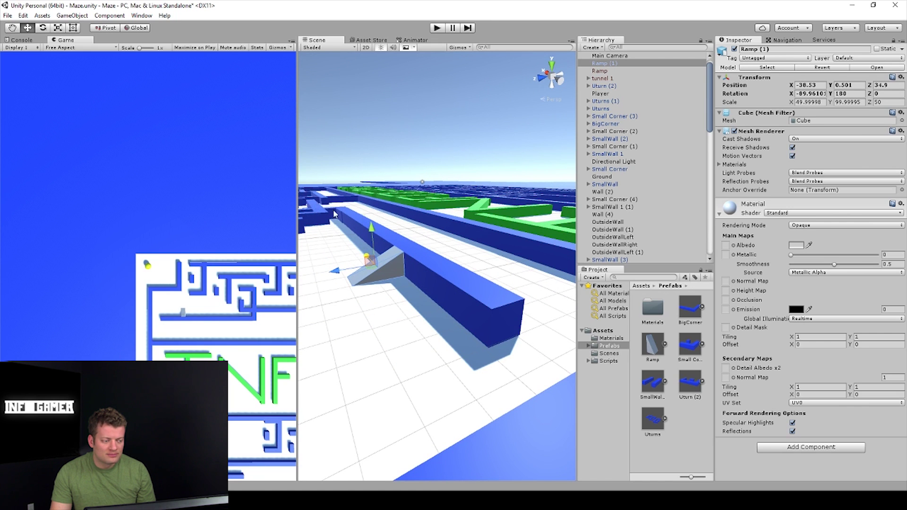
scroll(435, 296, "up", 2)
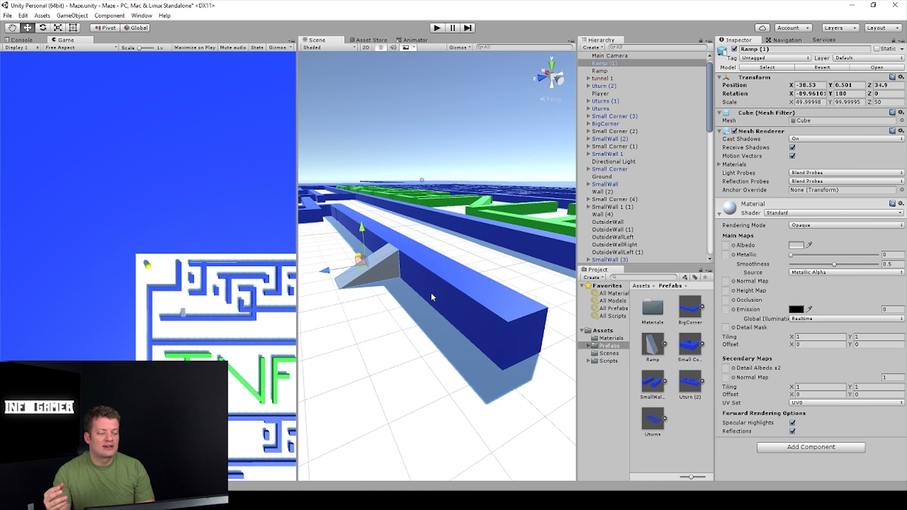
- Browse the Project window to the Materials folder with the Blue, yellow and green materials
scroll(475, 329, "up", 1)
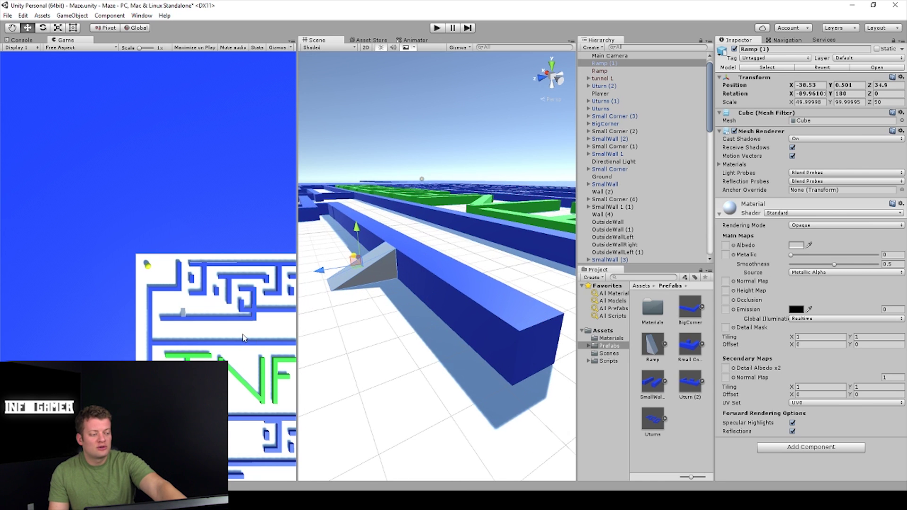
scroll(242, 339, "up", 1)
scroll(242, 339, "up", 3)
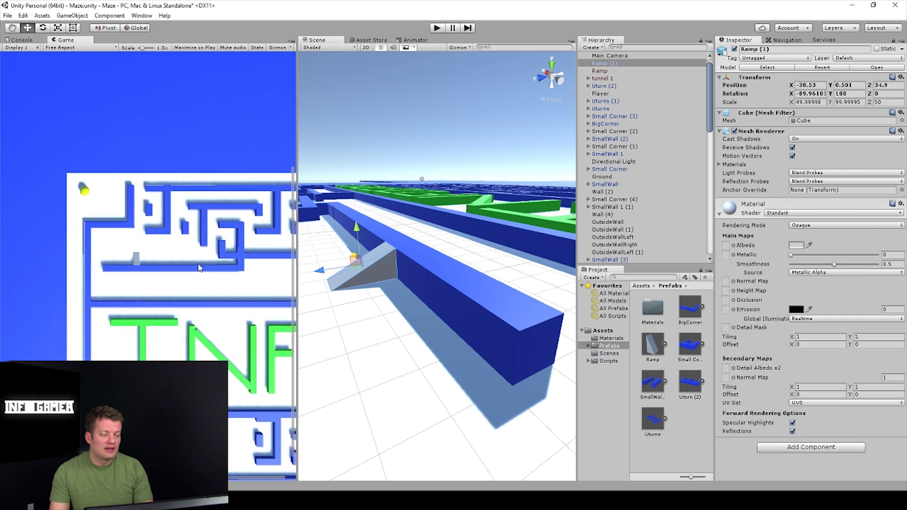
scroll(198, 278, "up", 3)
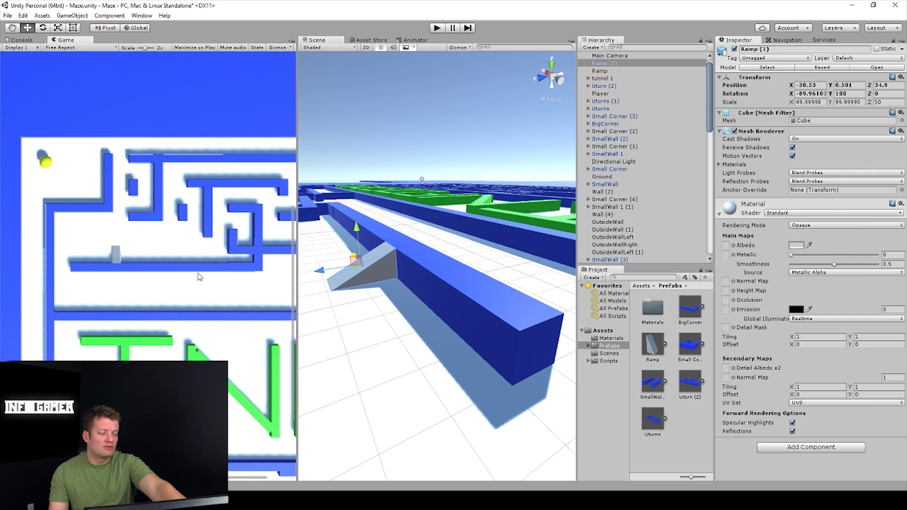
scroll(199, 278, "up", 2)
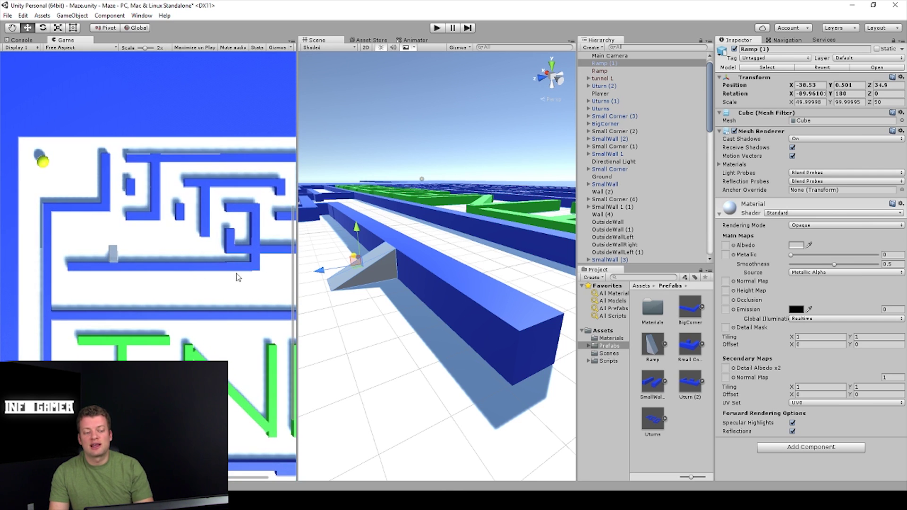
scroll(422, 294, "down", 2)
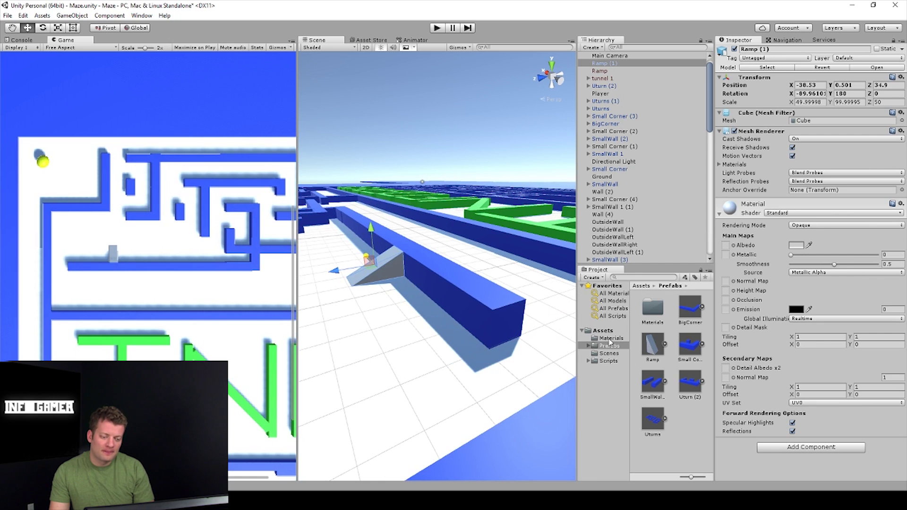
left_click(609, 354)
left_click(609, 362)
left_click(605, 339)
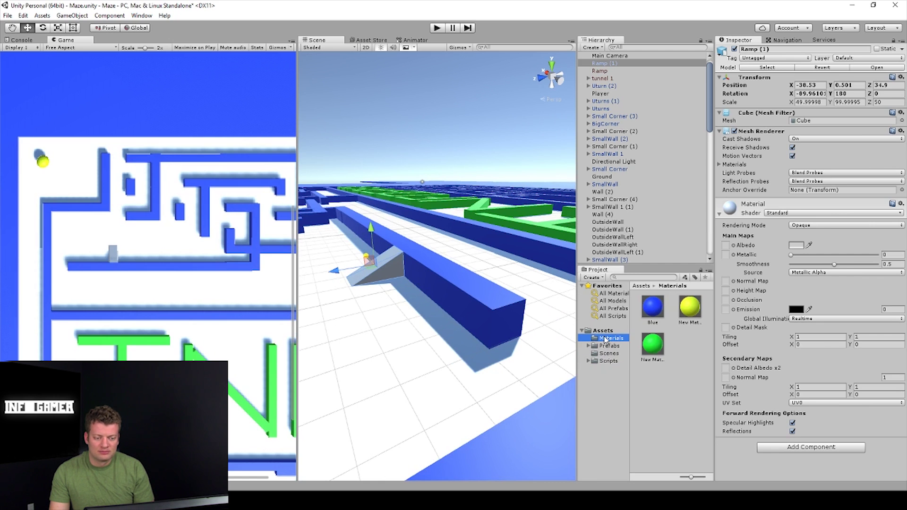
- Apply the Blue material to Ramp (1) in the Scene view
left_click(648, 312)
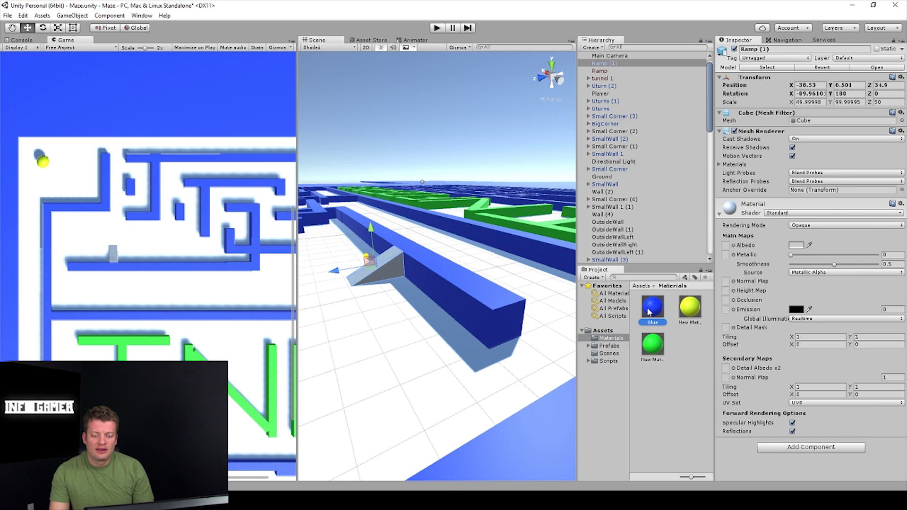
left_click_drag(648, 312, 394, 267)
scroll(404, 312, "up", 1)
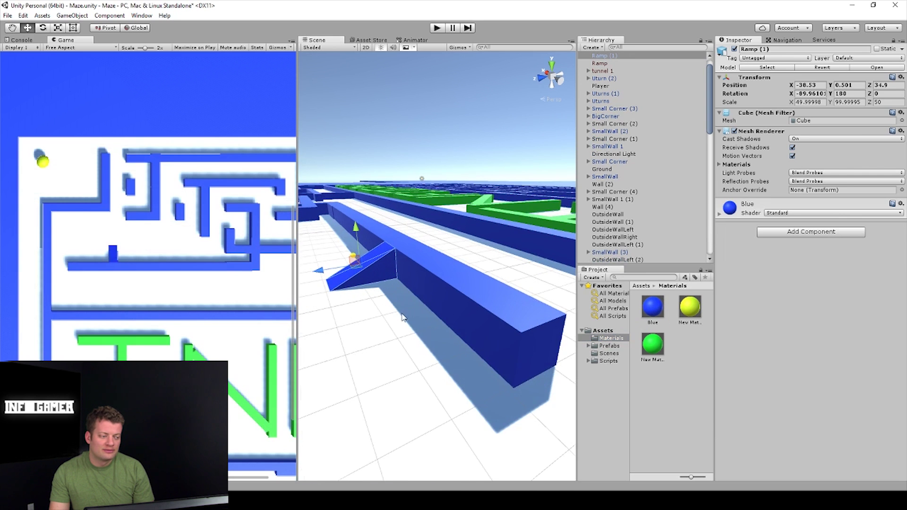
scroll(403, 317, "down", 1)
scroll(130, 231, "down", 2)
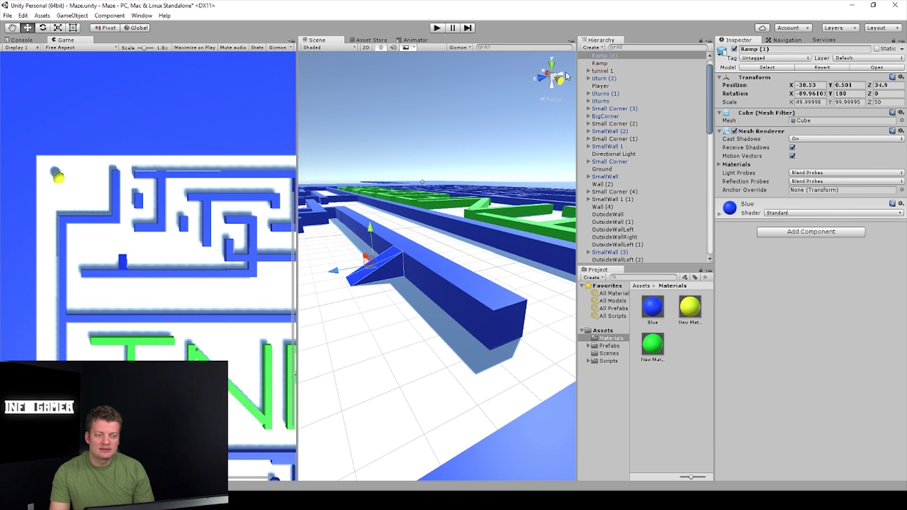
- Delete the old Ramp object from the Hierarchy
left_click(598, 63)
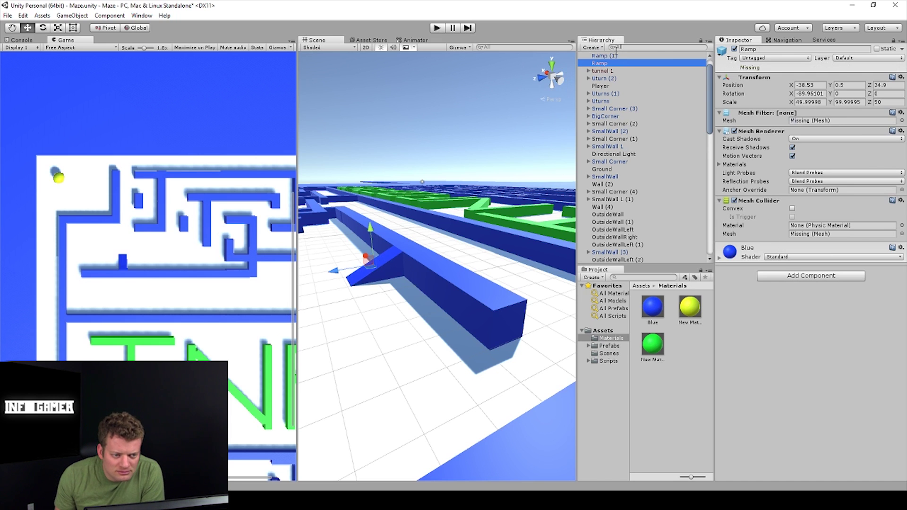
left_click(611, 64)
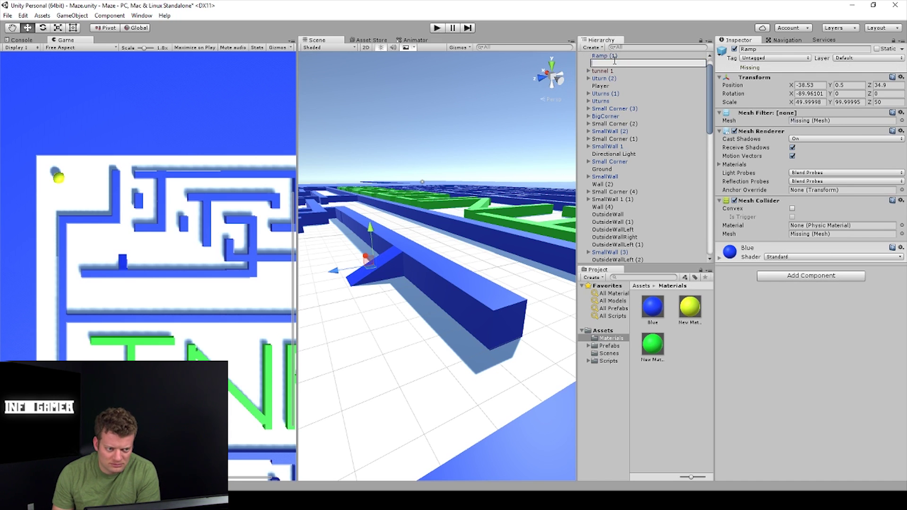
key("Escape")
key("Delete")
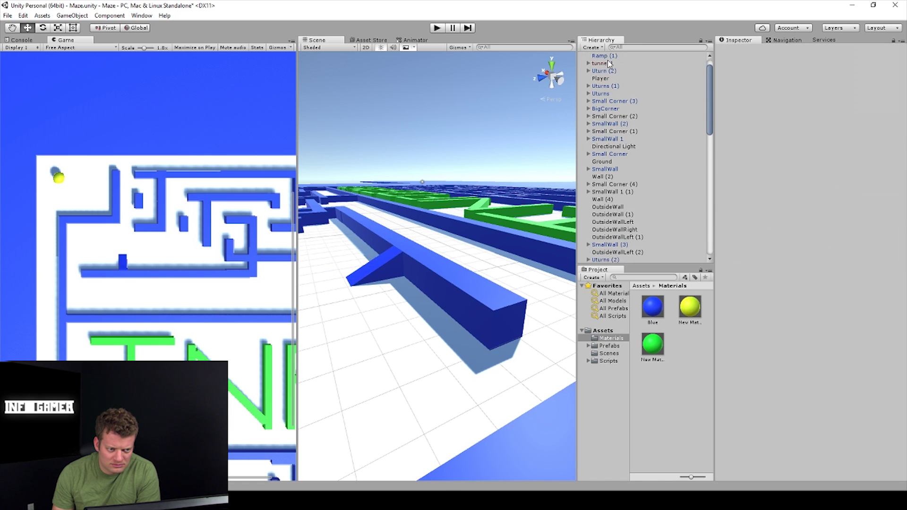
scroll(635, 86, "up", 1)
scroll(637, 95, "down", 5)
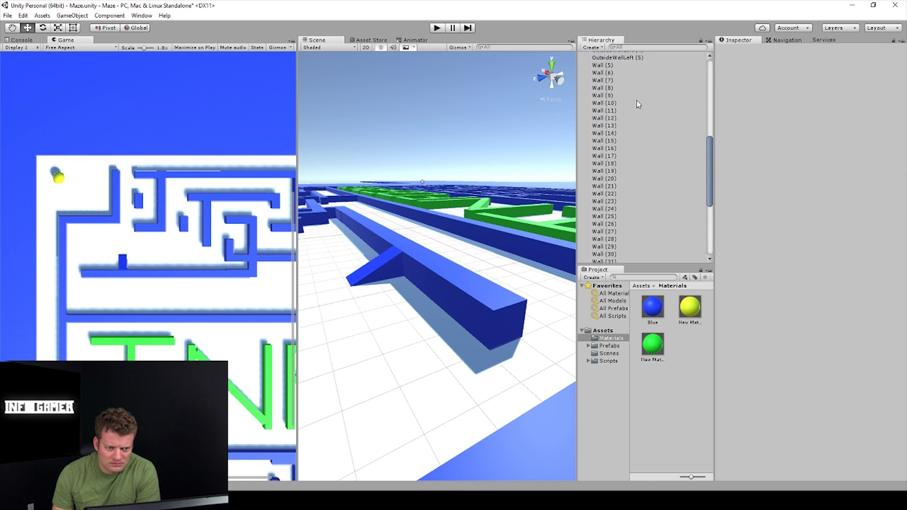
scroll(637, 105, "up", 5)
- Add a Mesh Collider using the Cube mesh to Ramp (1)
left_click(604, 71)
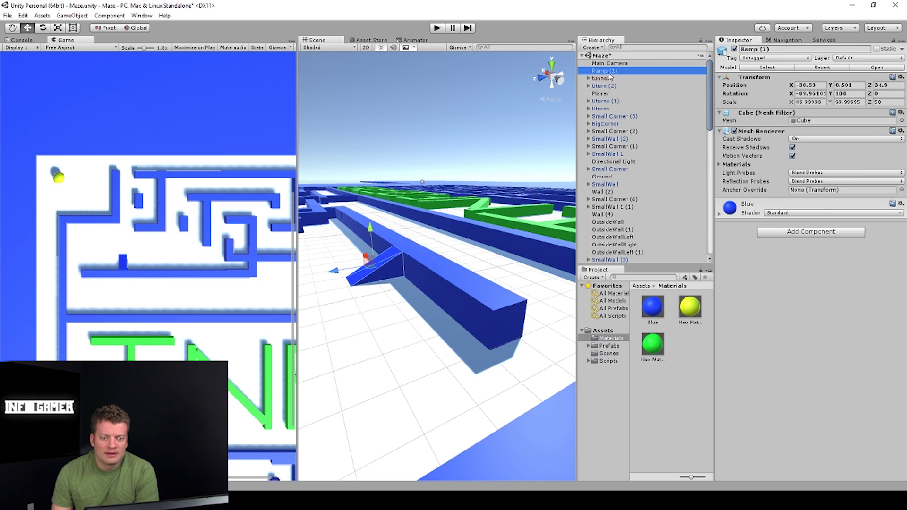
left_click(799, 235)
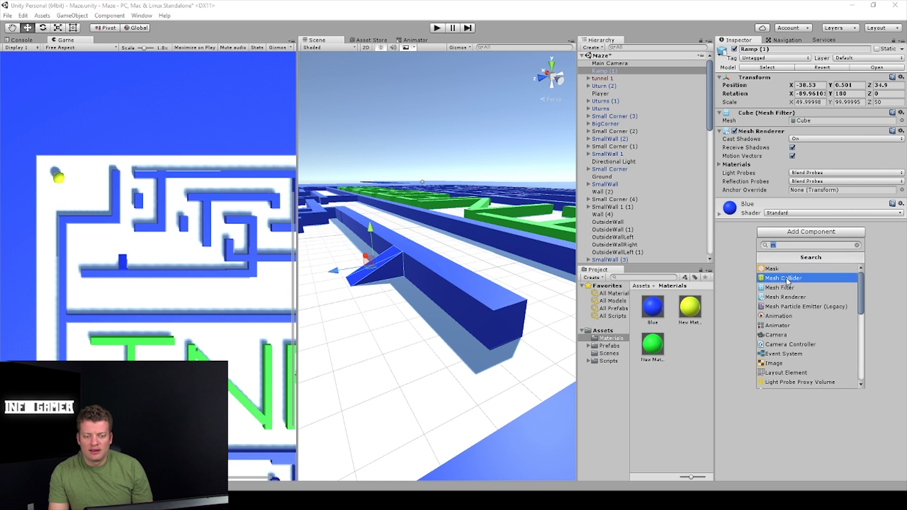
left_click(791, 279)
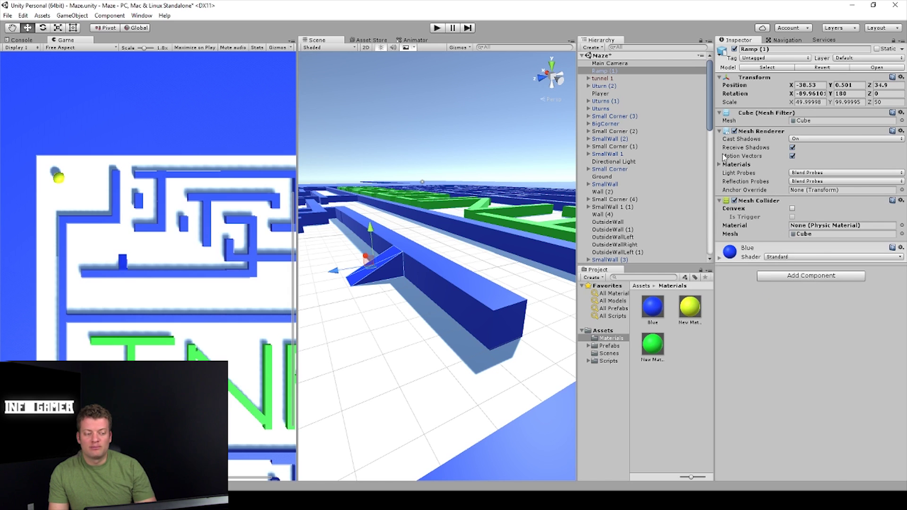
scroll(534, 276, "up", 2)
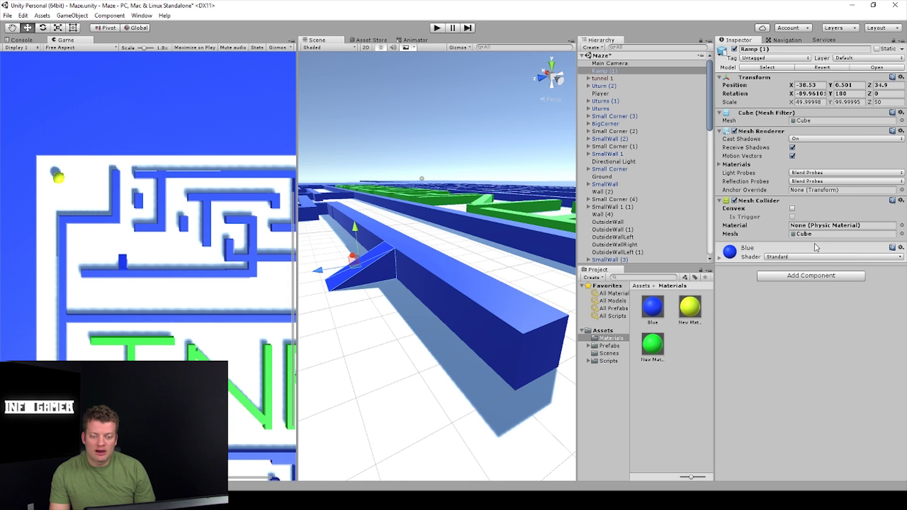
scroll(401, 313, "down", 1)
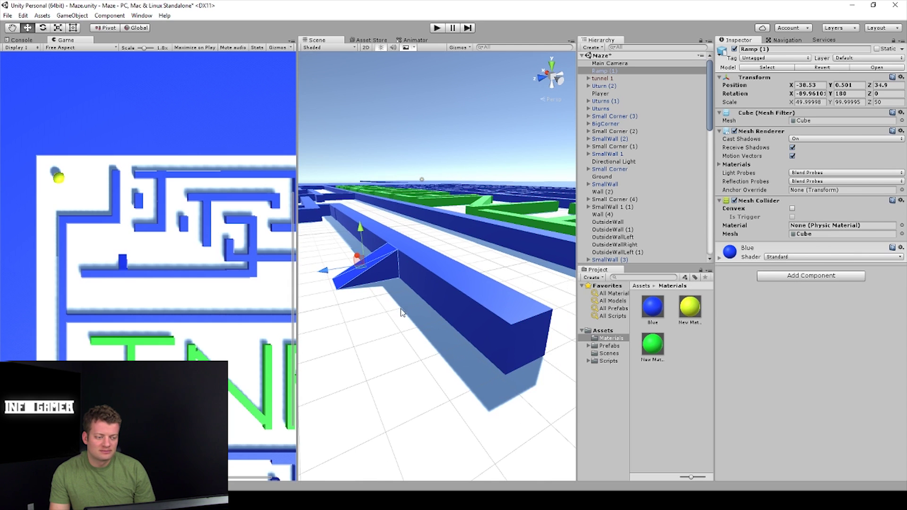
- Play-test the maze with the solid blue ramp, then back in edit mode select its X scale
left_click(437, 28)
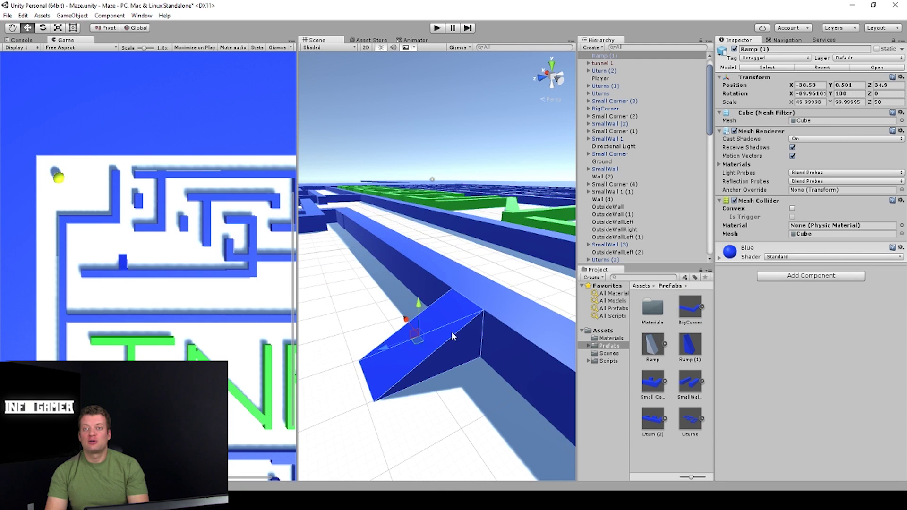
scroll(454, 264, "up", 2)
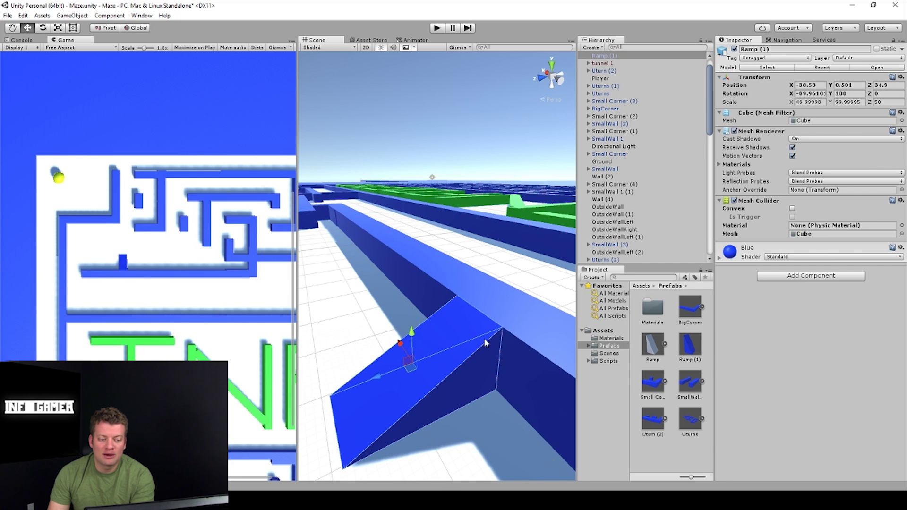
left_click(816, 102)
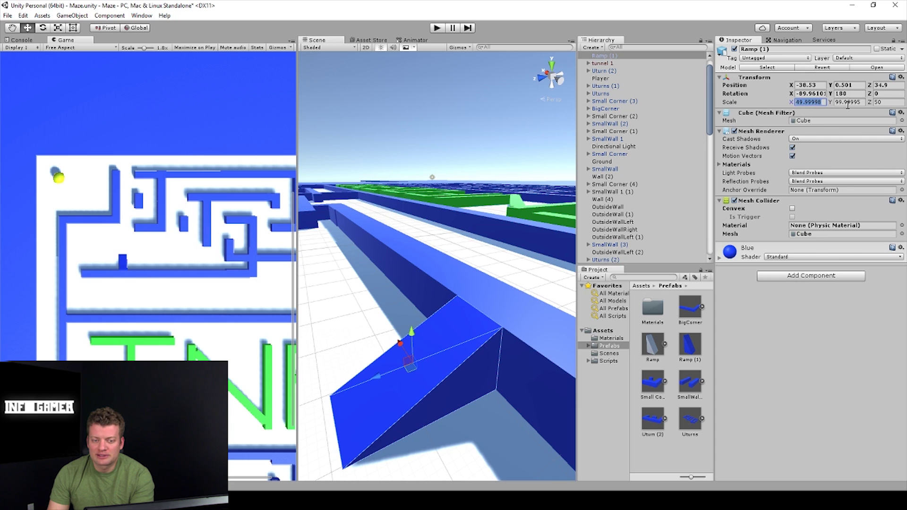
- Widen Ramp (1) to an X scale of 260.3247 and run the maze in play mode
scroll(434, 352, "down", 2)
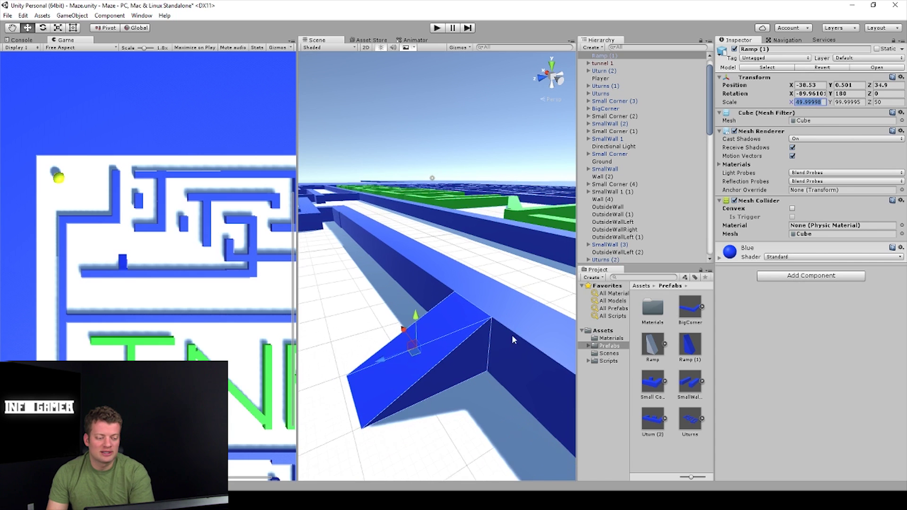
left_click(430, 356)
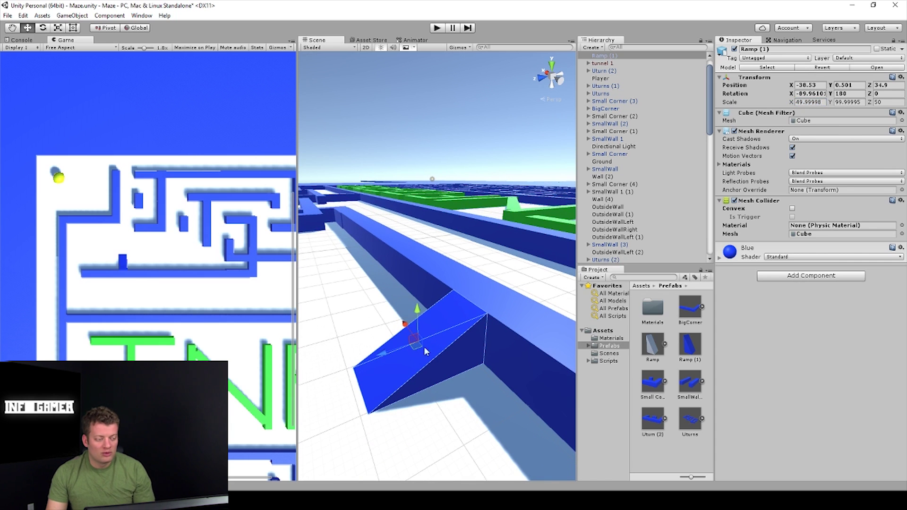
left_click(58, 28)
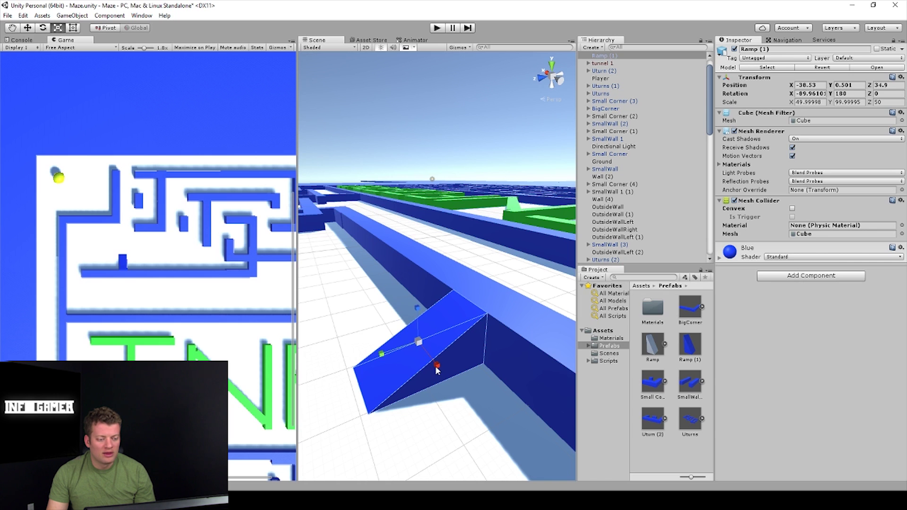
left_click_drag(436, 368, 461, 405)
left_click_drag(489, 444, 486, 440)
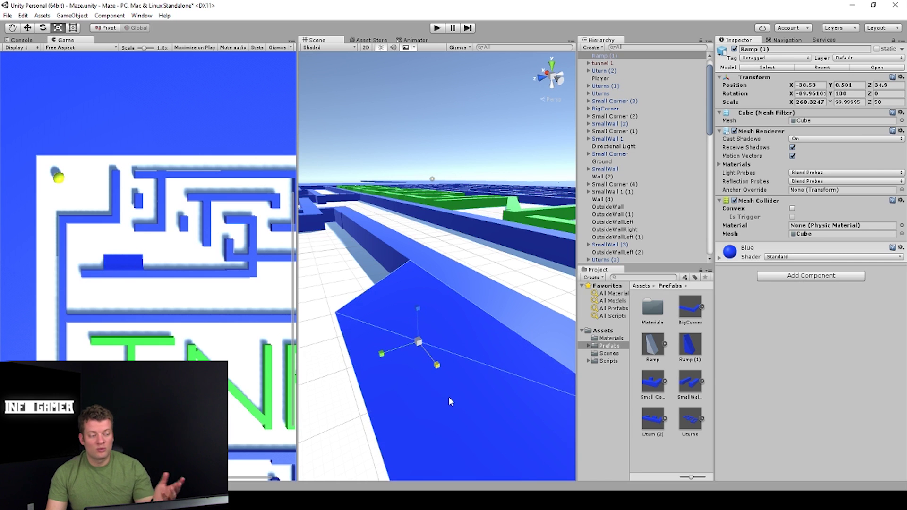
left_click(435, 28)
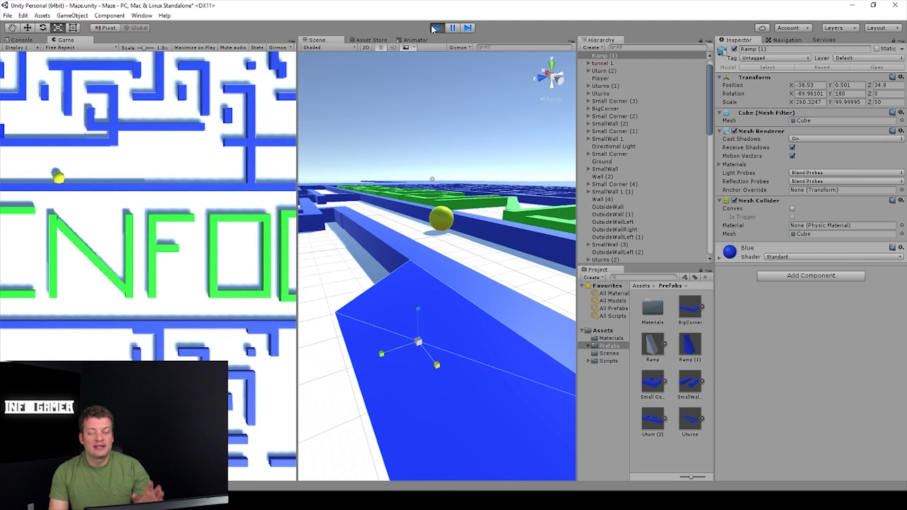
- Stop play mode after watching the ball roll through the maze
scroll(439, 325, "down", 2)
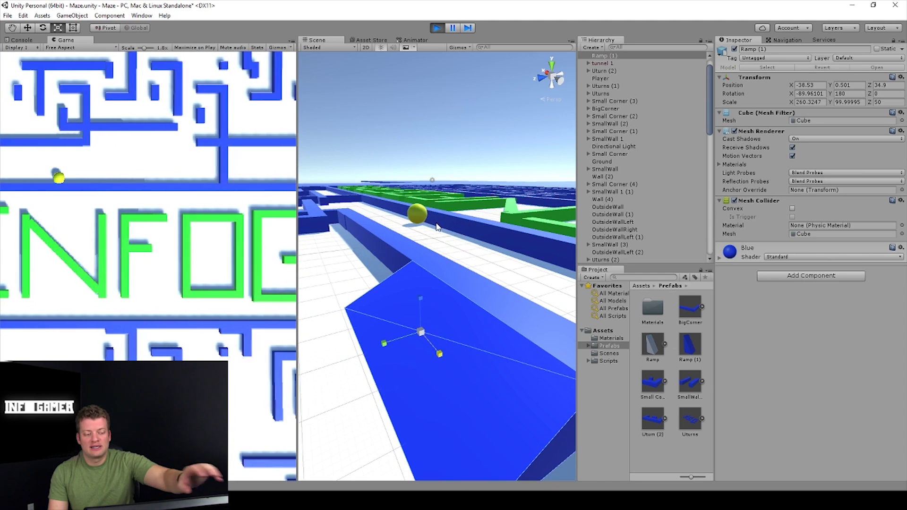
scroll(405, 264, "down", 3)
scroll(405, 264, "down", 3)
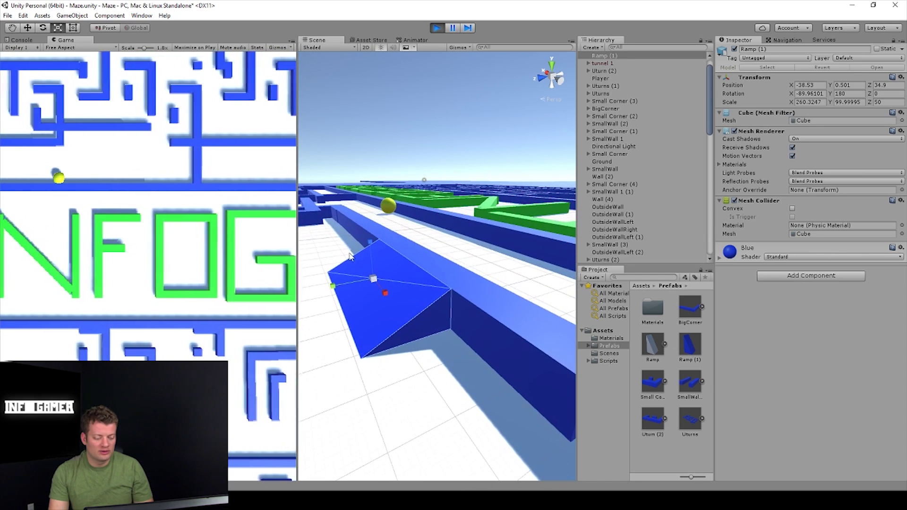
left_click(437, 27)
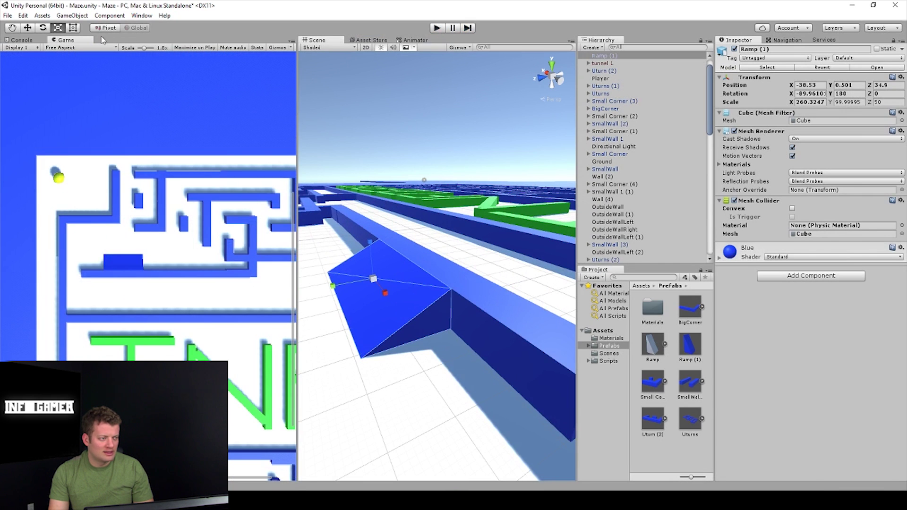
- Duplicate Ramp (1) as Ramp (2) and slide it along Z to 28.94 against another wall
left_click(27, 30)
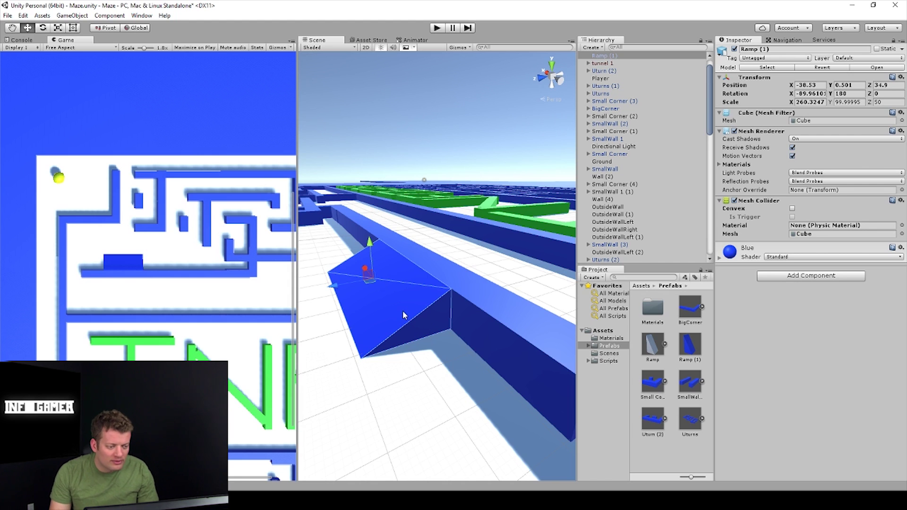
key("ctrl+d")
left_click_drag(347, 290, 536, 254)
scroll(512, 256, "down", 2)
scroll(512, 256, "up", 5)
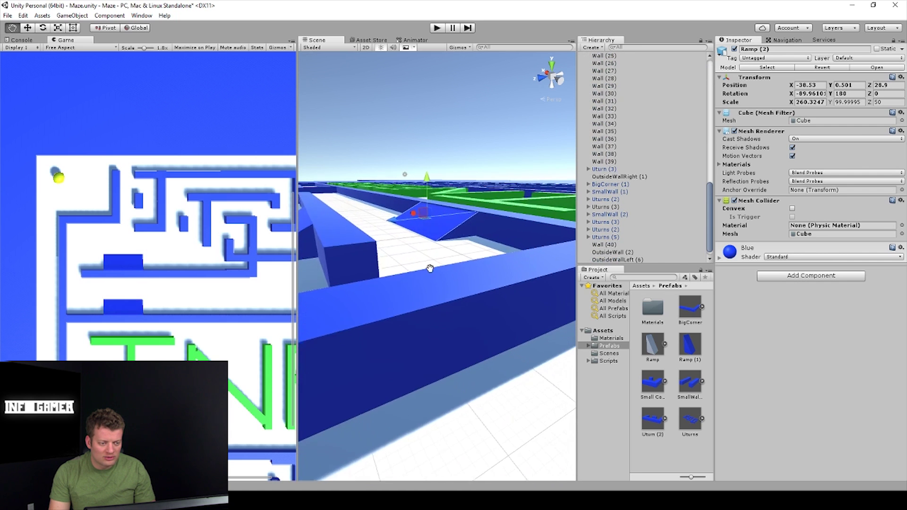
scroll(420, 265, "down", 5)
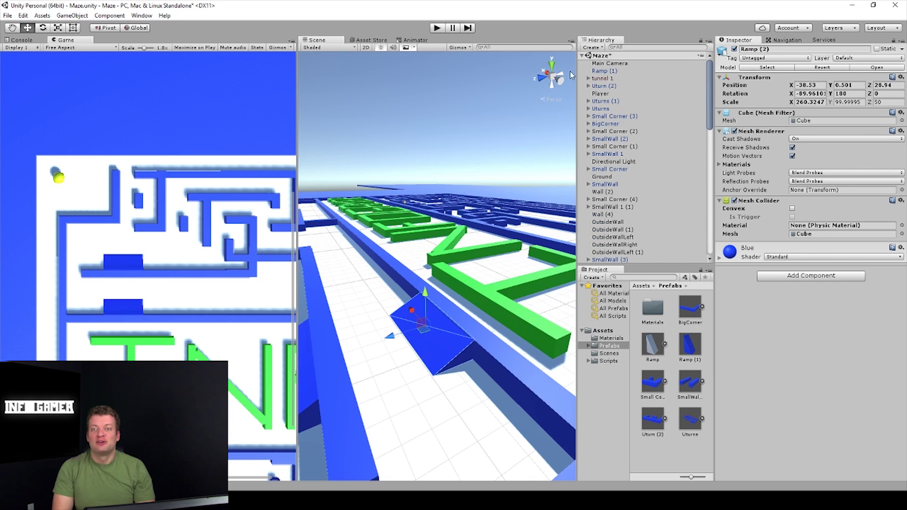